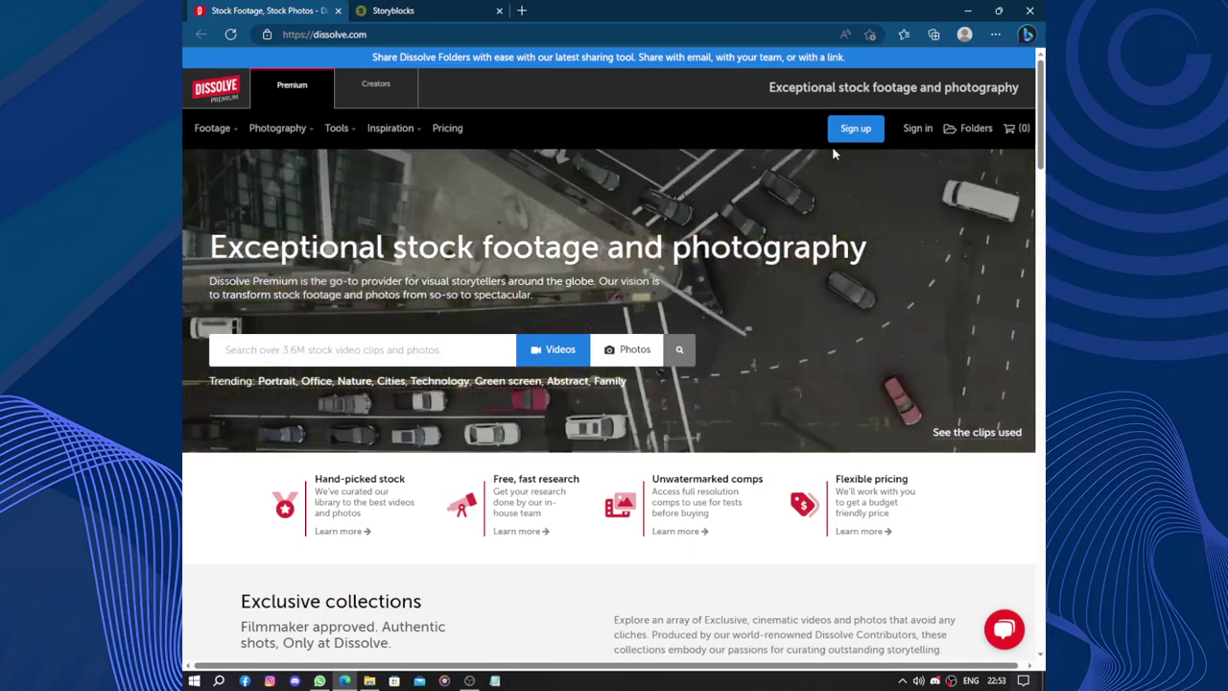
- Sign up for a Dissolve account using an existing Google account
click(849, 130)
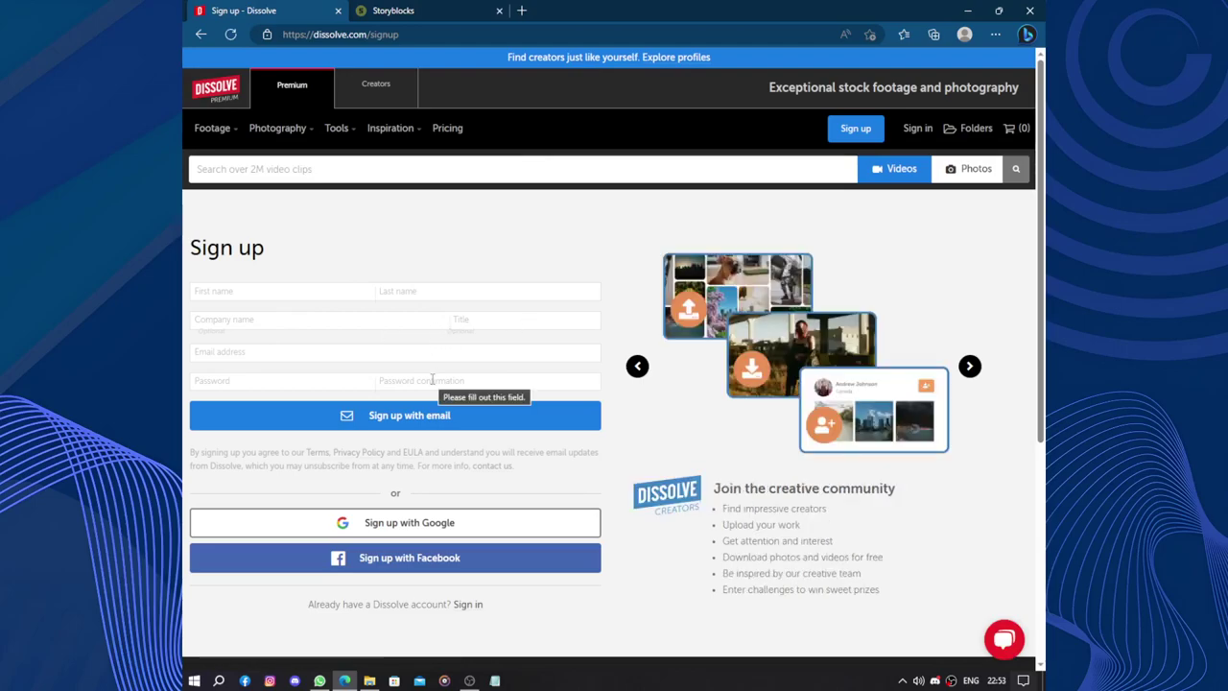
click(408, 525)
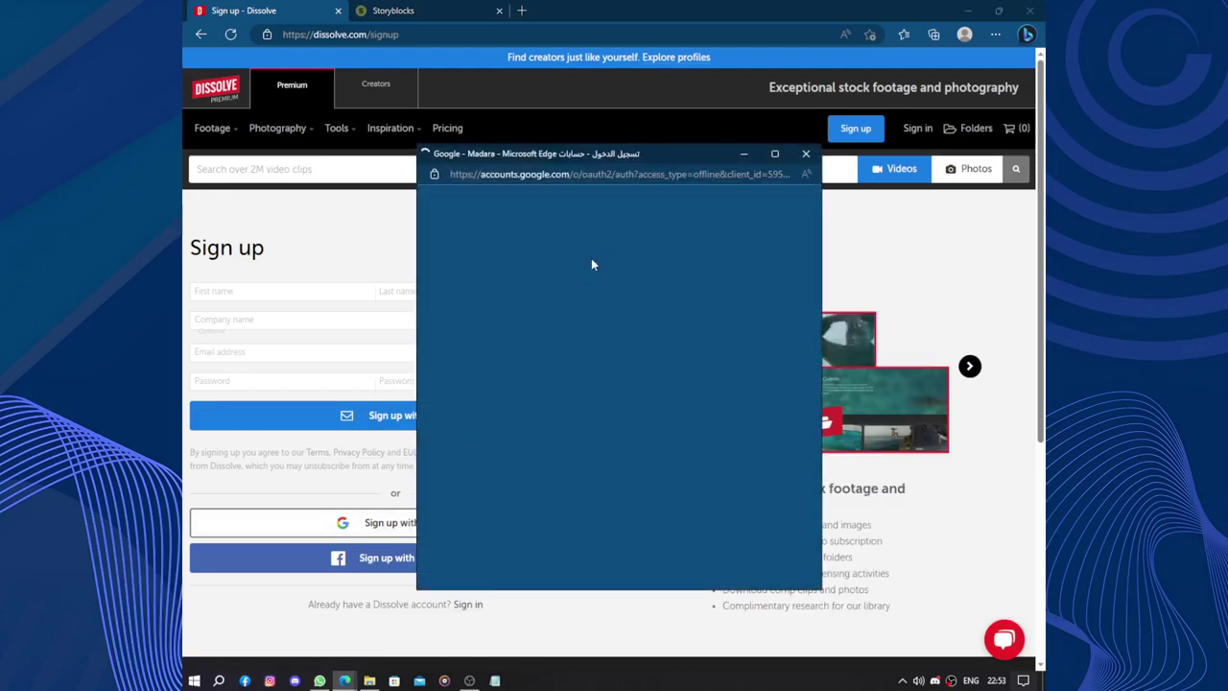
click(552, 339)
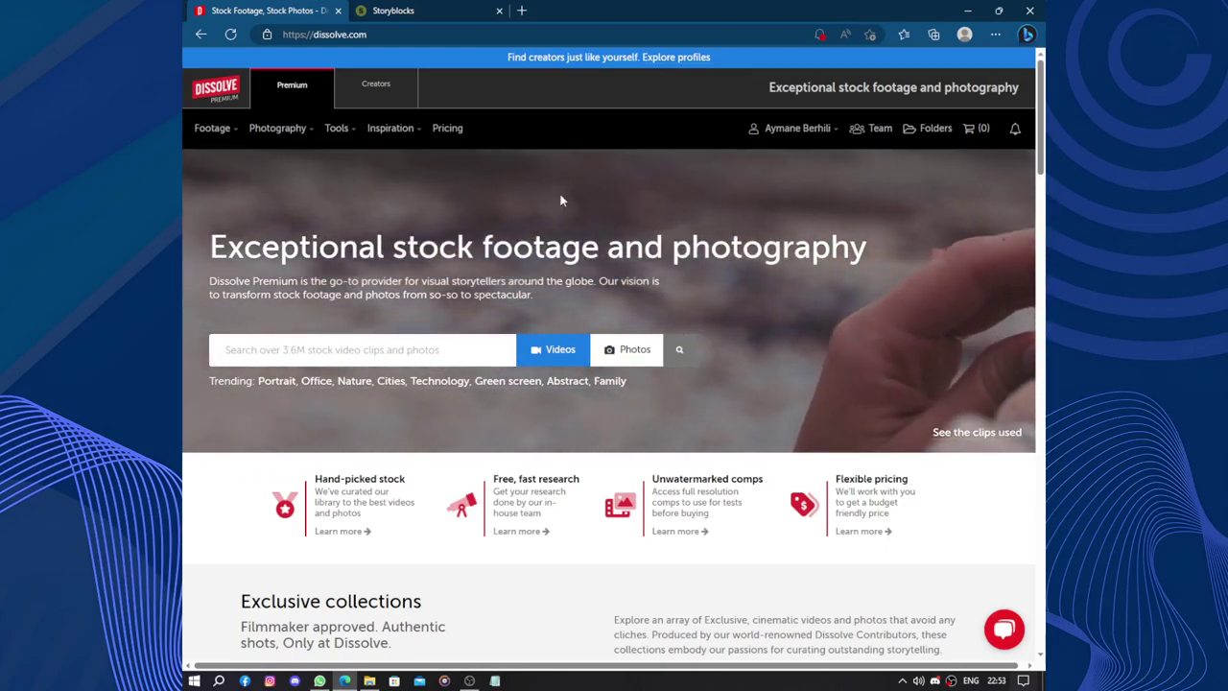
- Dismiss the Stay organized notice and open the Natures Tones gallery from the home page's Galleries section
scroll(566, 194, down, 3)
scroll(565, 194, down, 3)
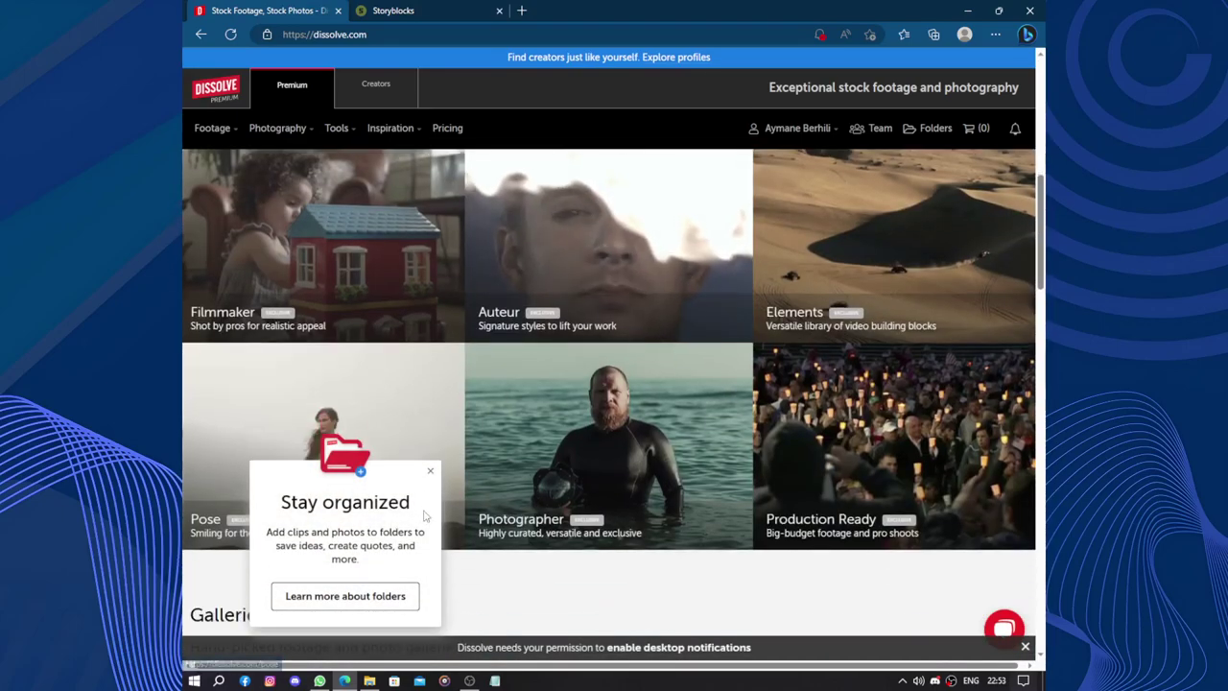
click(430, 470)
scroll(706, 357, down, 6)
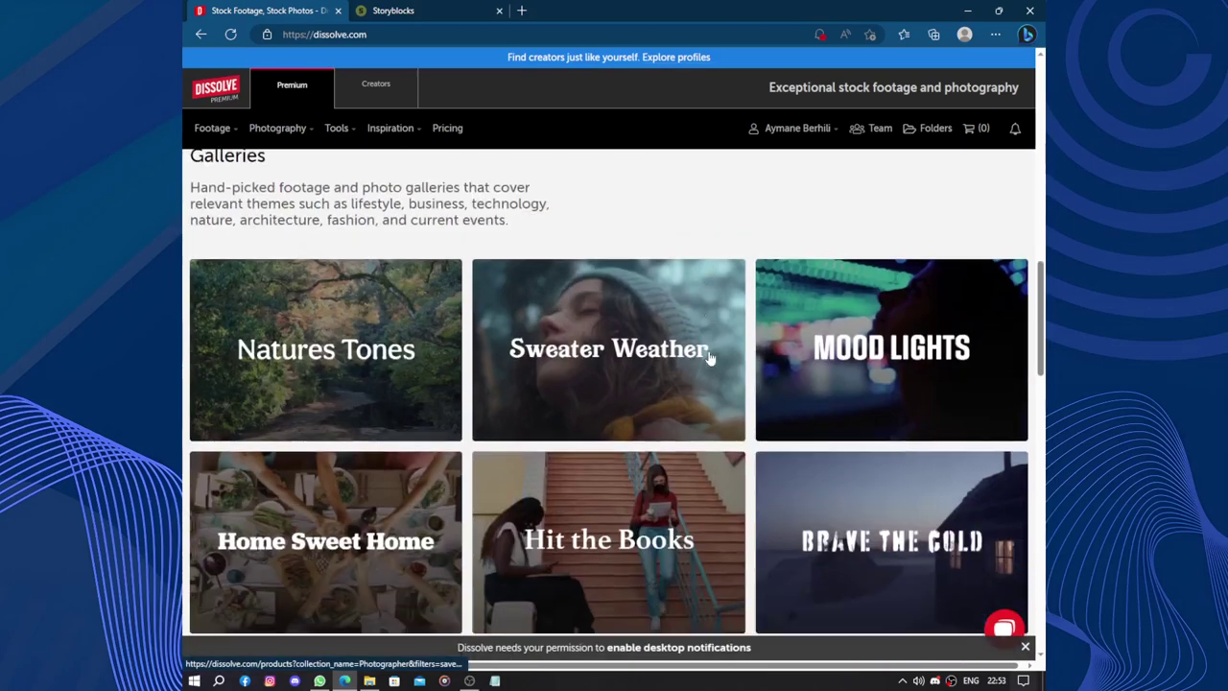
scroll(710, 357, up, 1)
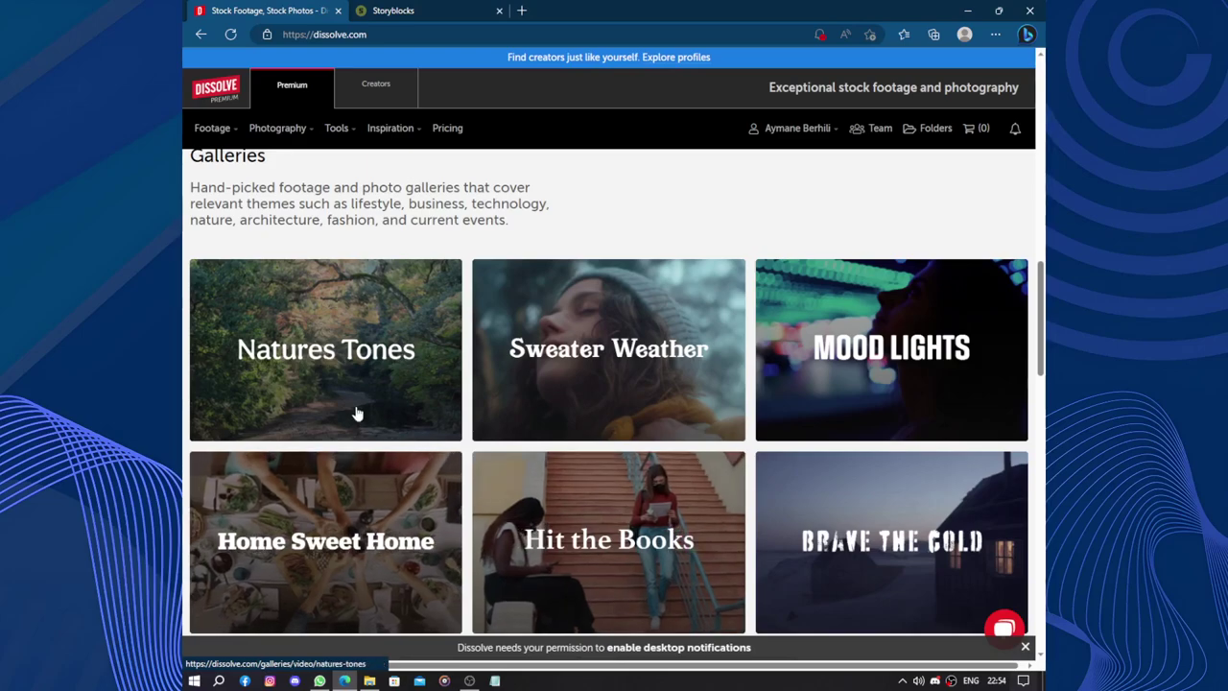
click(522, 398)
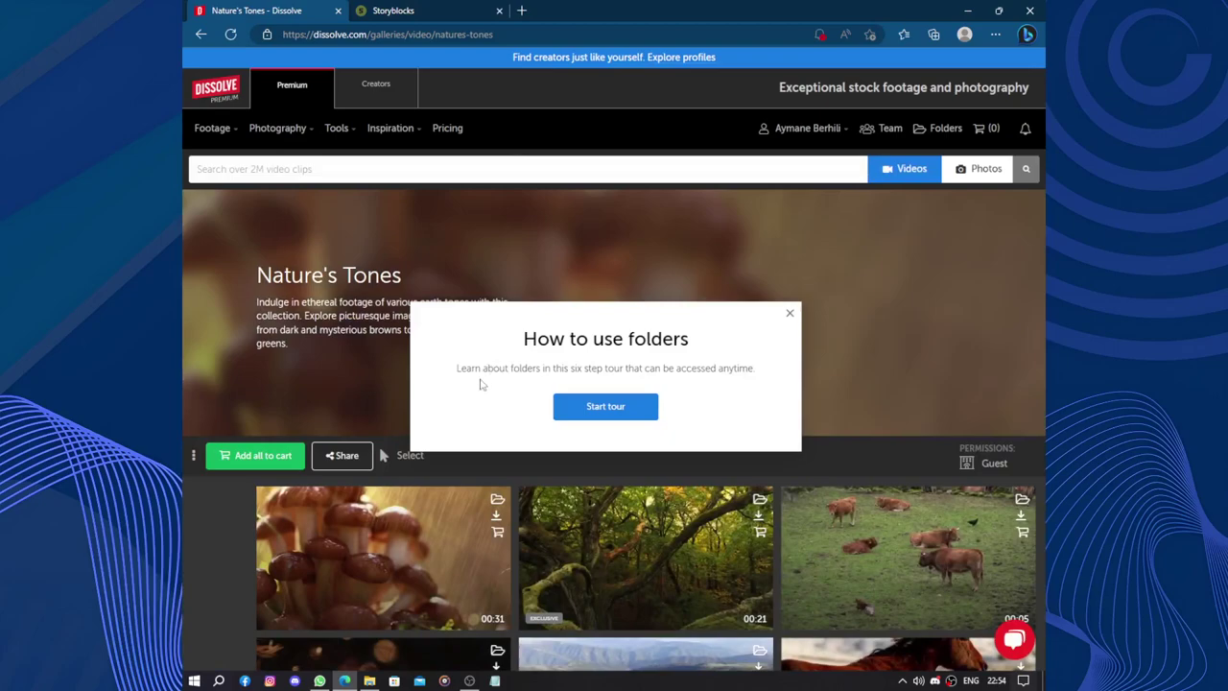
- Go through the How to use folders tour up to the More options tip and close it
click(640, 406)
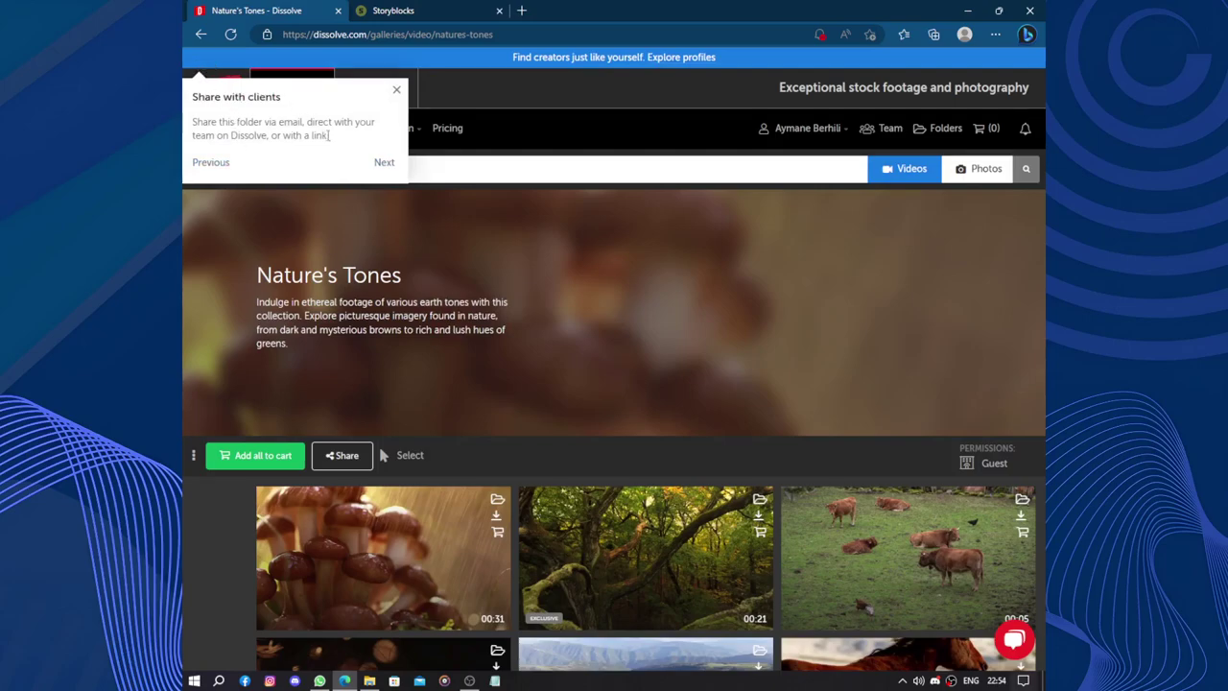
click(382, 163)
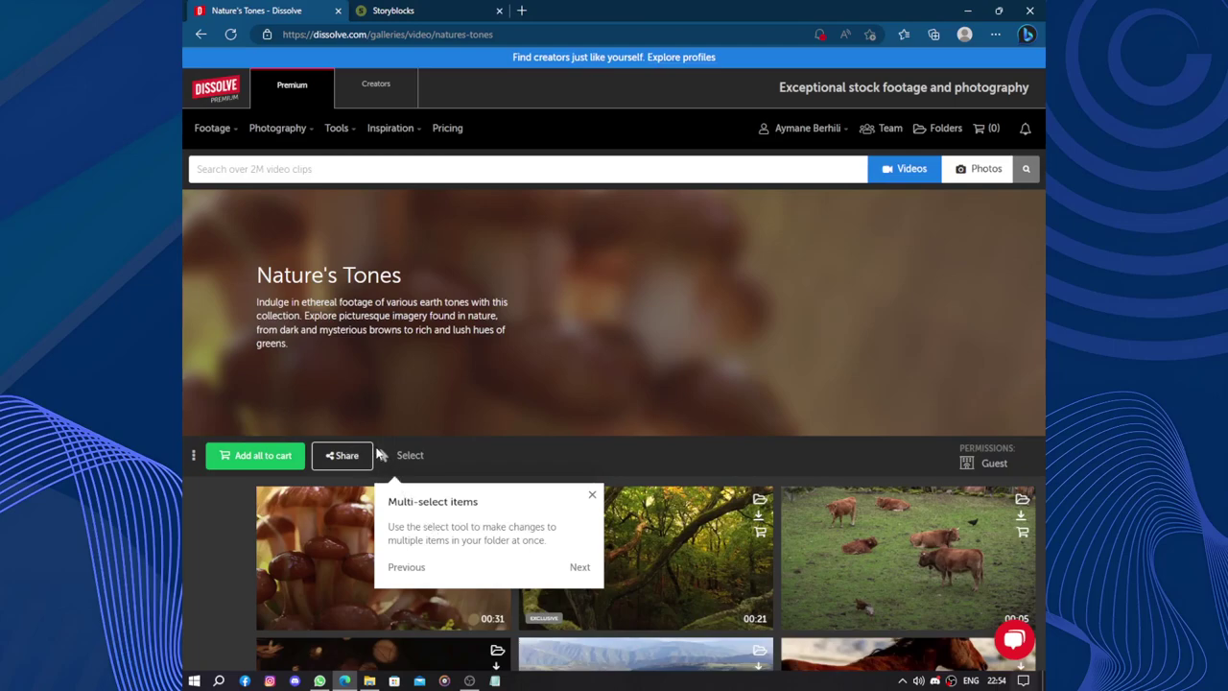
click(579, 571)
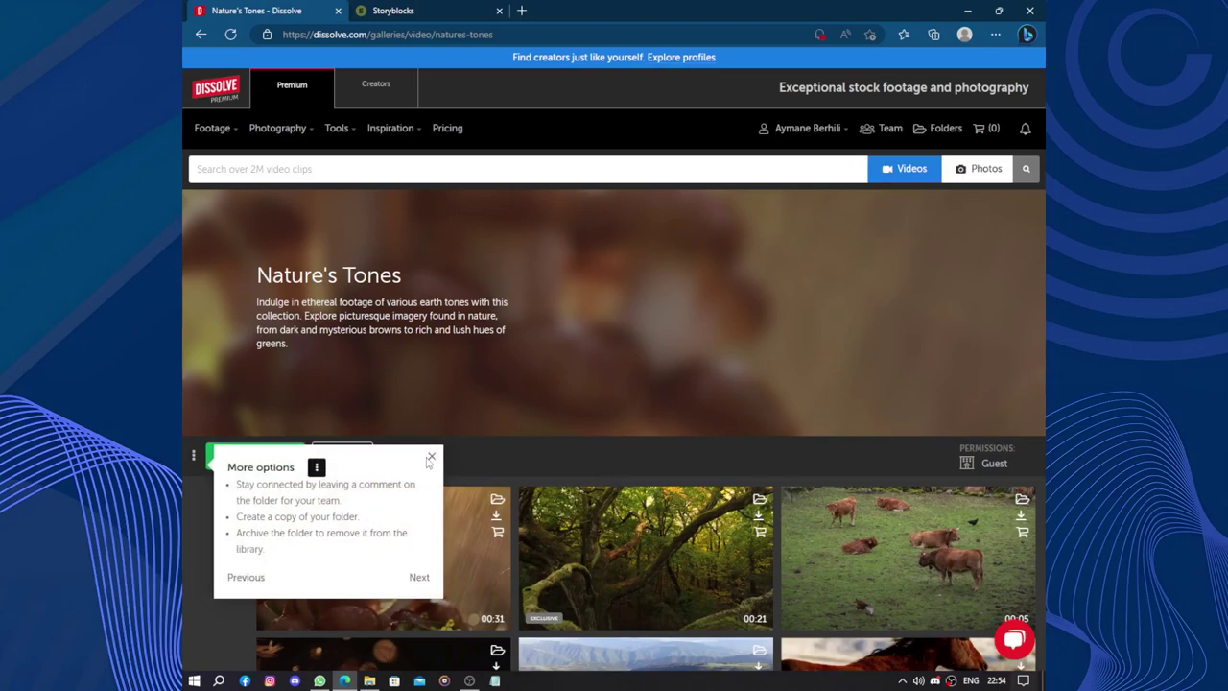
click(432, 457)
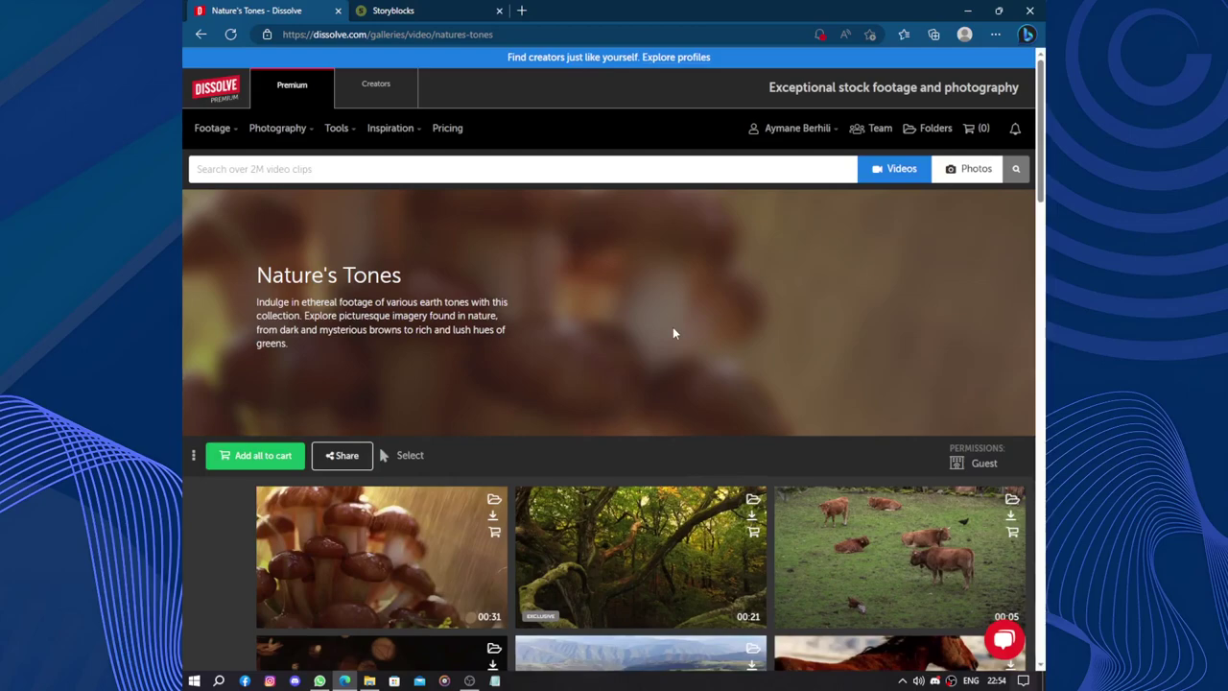
- Preview clips in the Nature's Tones gallery and open the misty mountain forest clip's page
scroll(674, 330, down, 3)
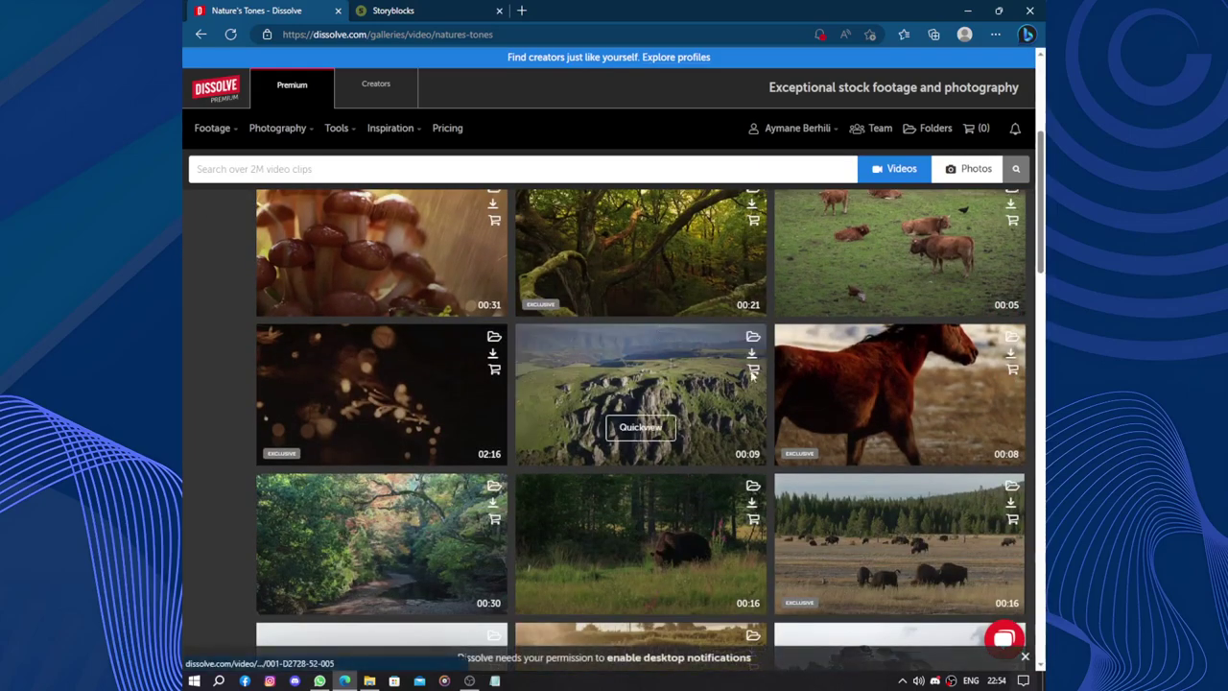
mouse_move(869, 418)
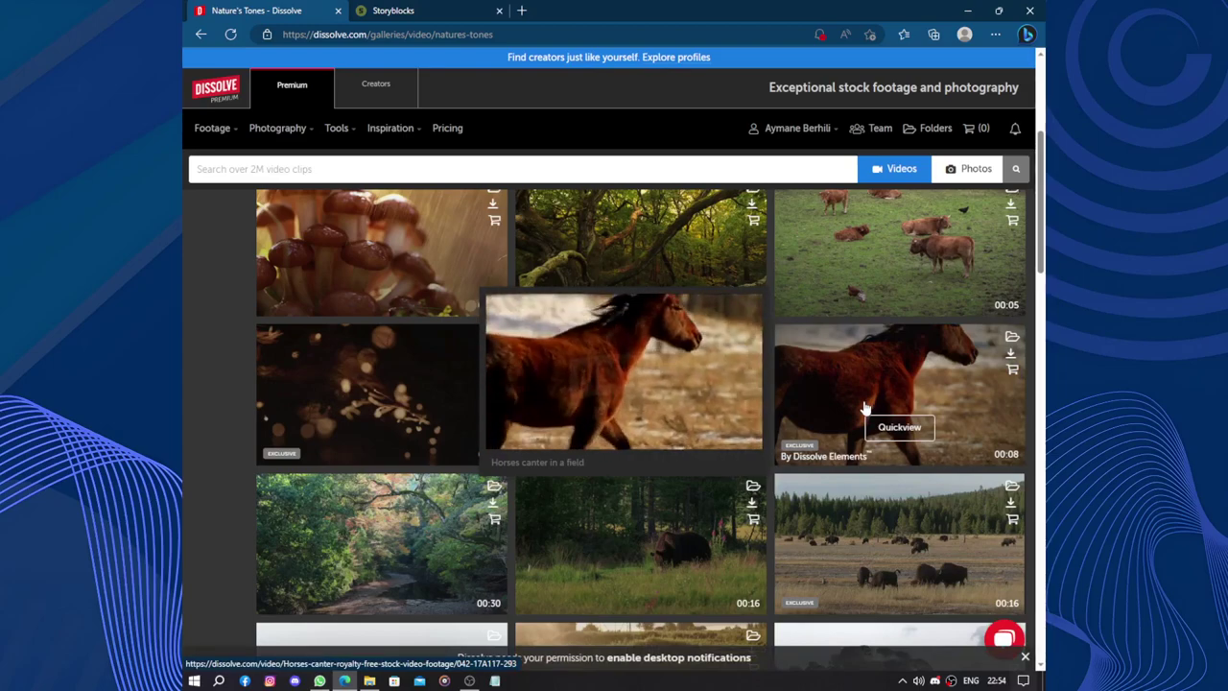
scroll(864, 407, down, 3)
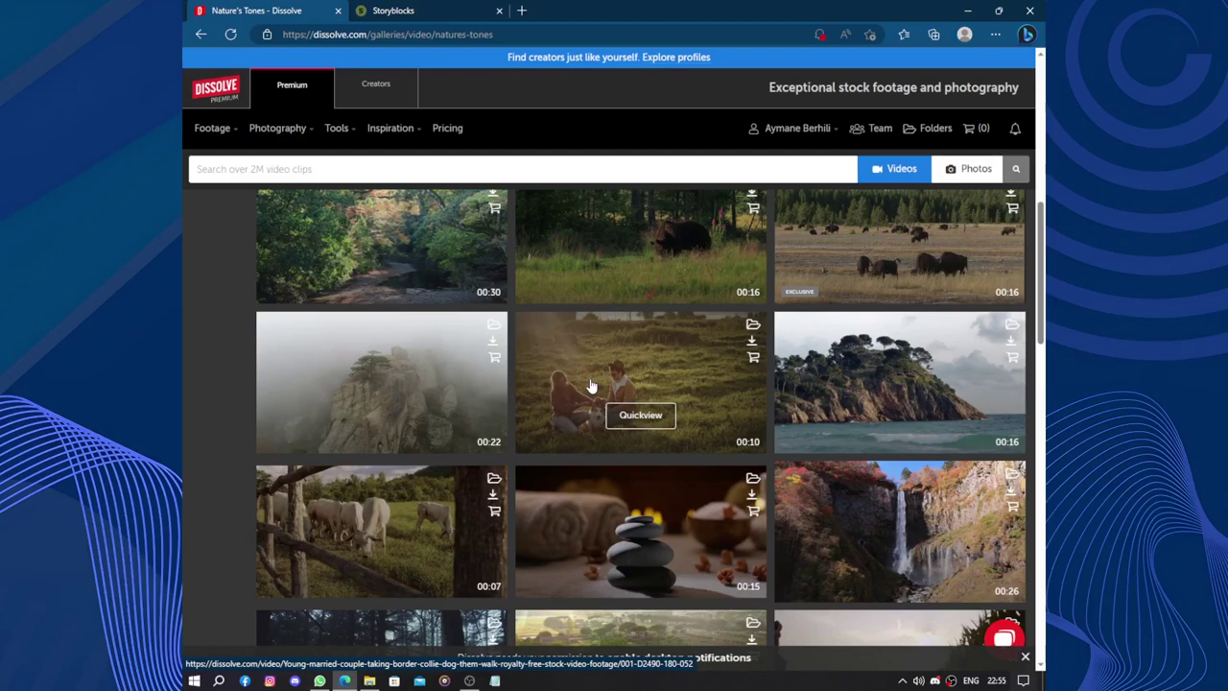
mouse_move(622, 384)
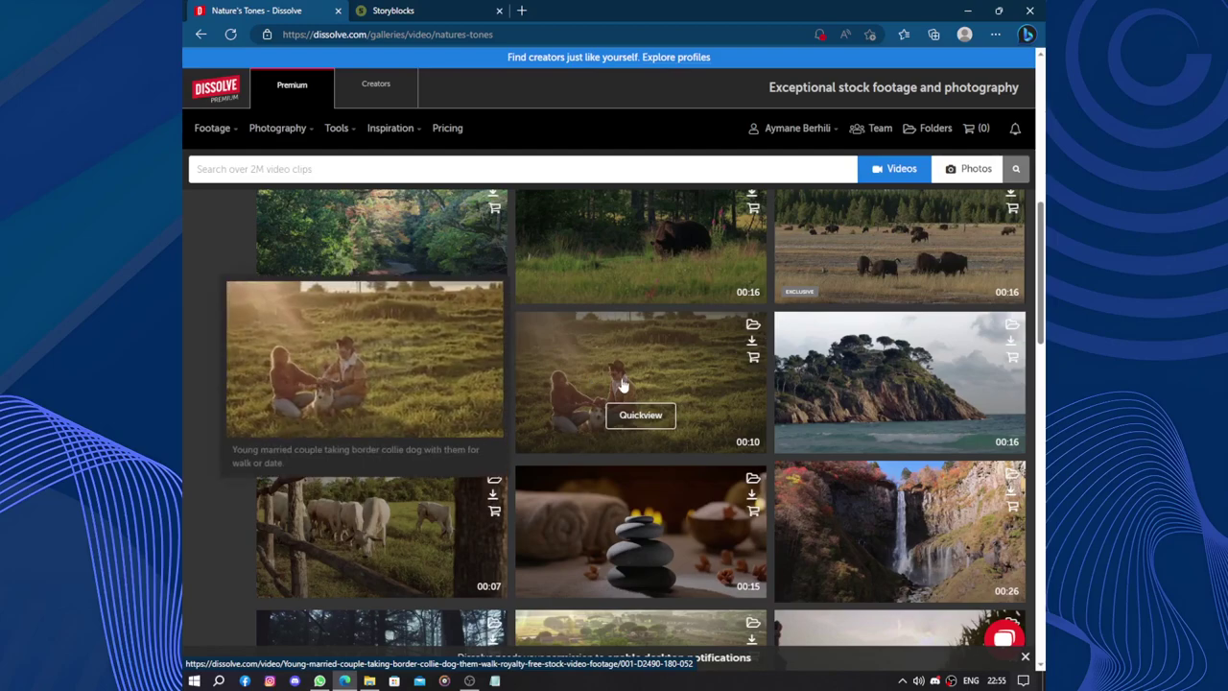
scroll(622, 384, down, 2)
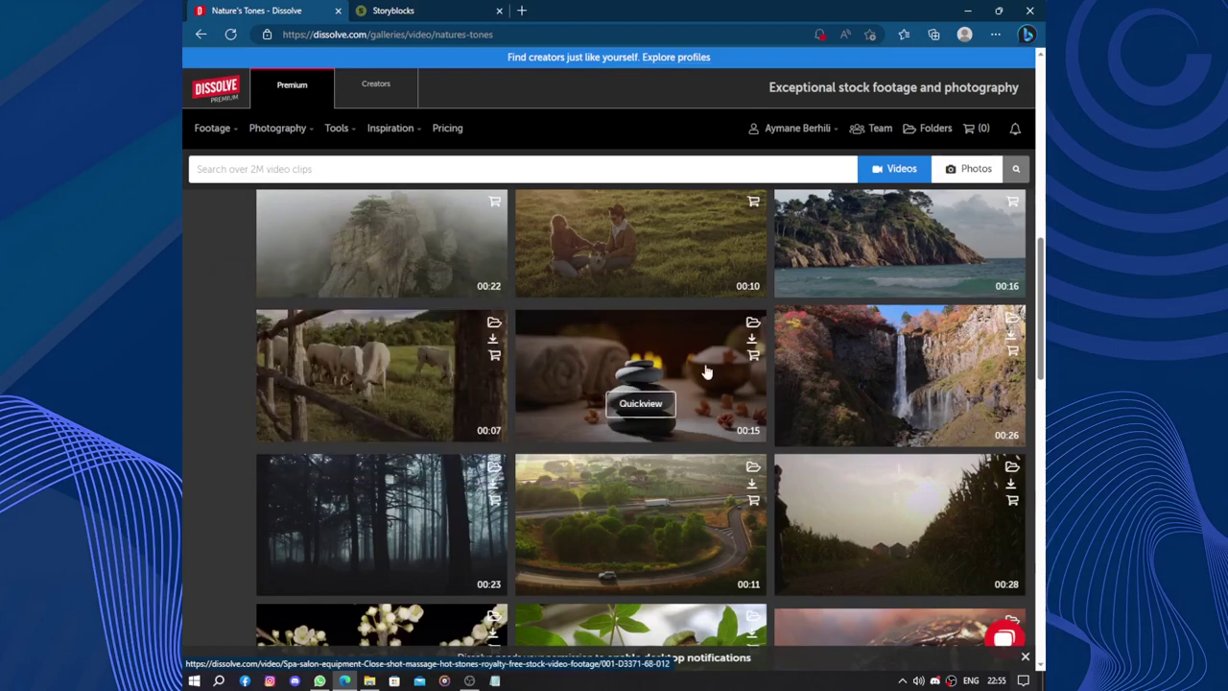
scroll(707, 364, down, 3)
click(447, 243)
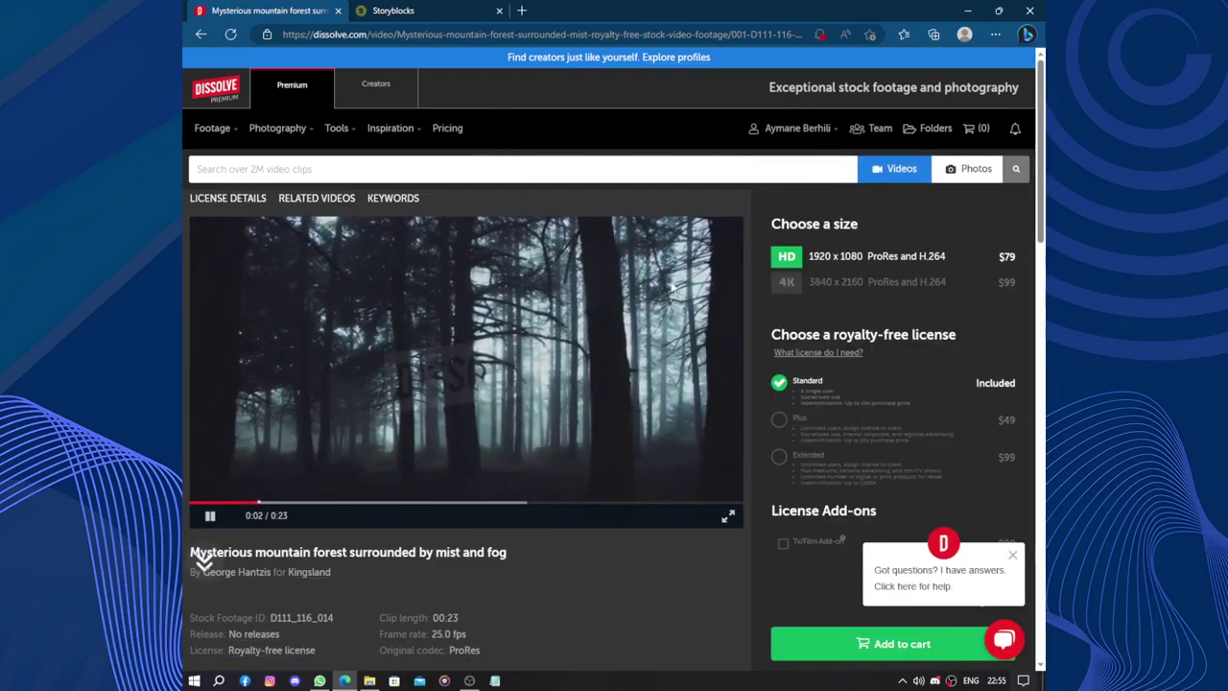
- Choose the 4K 3840 x 2160 size for the forest clip and review its license options
click(796, 128)
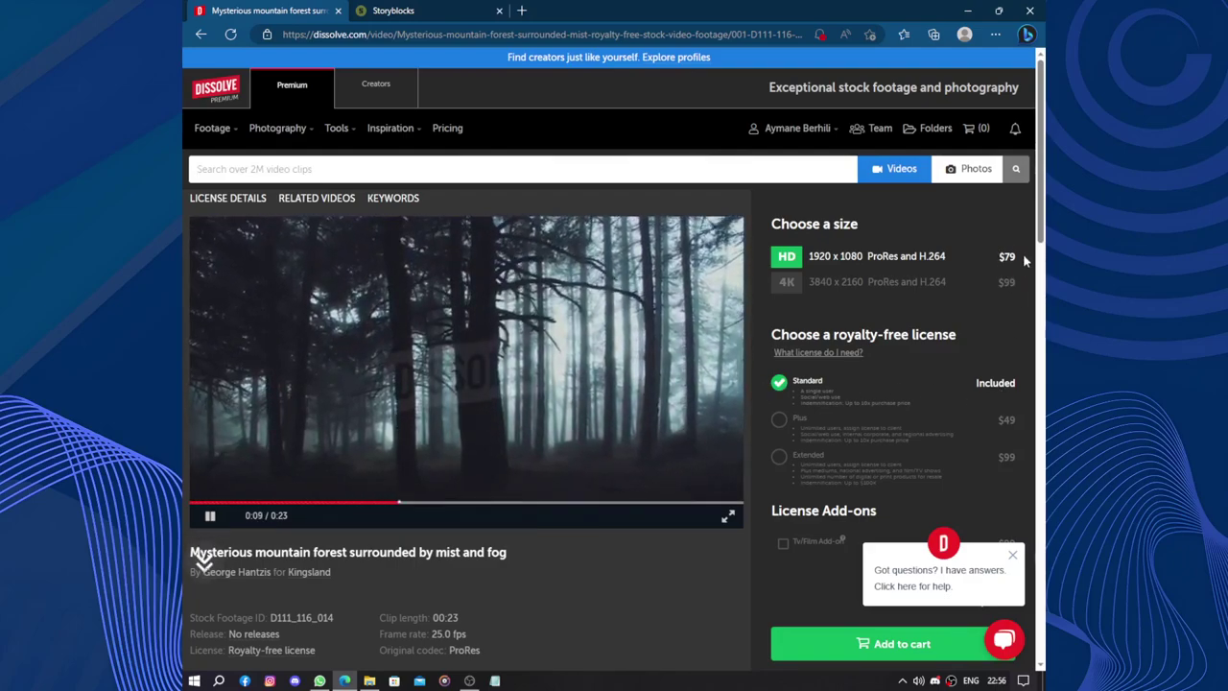
click(786, 281)
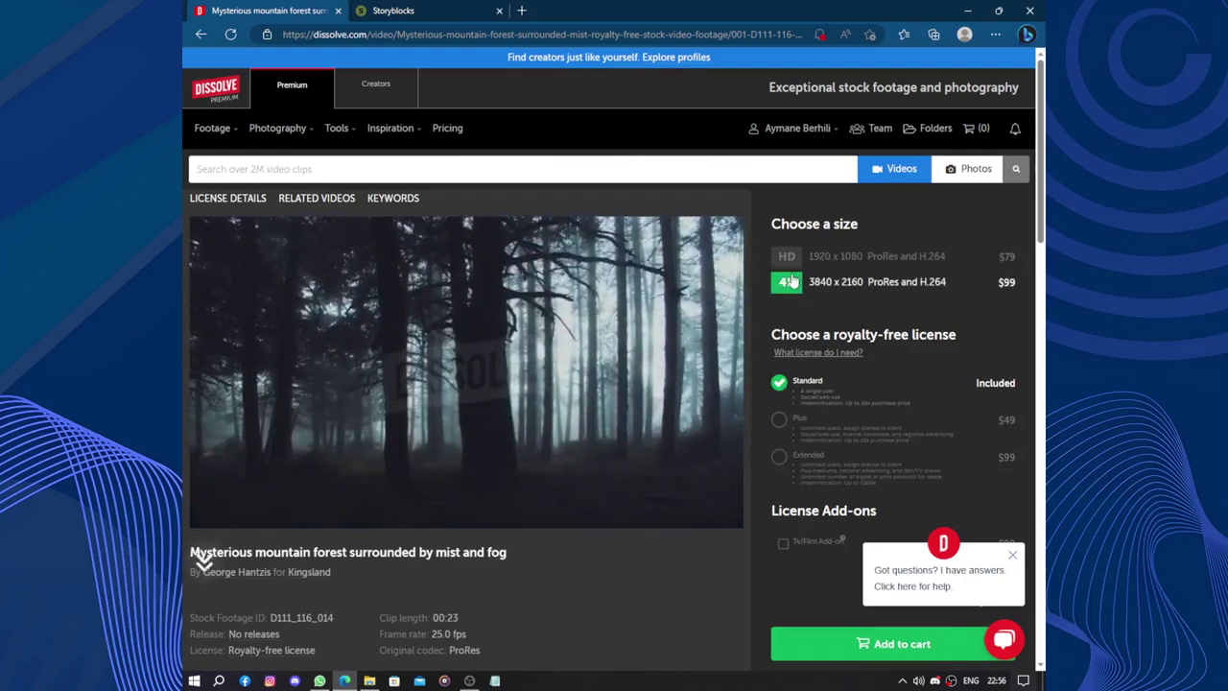
scroll(996, 288, down, 2)
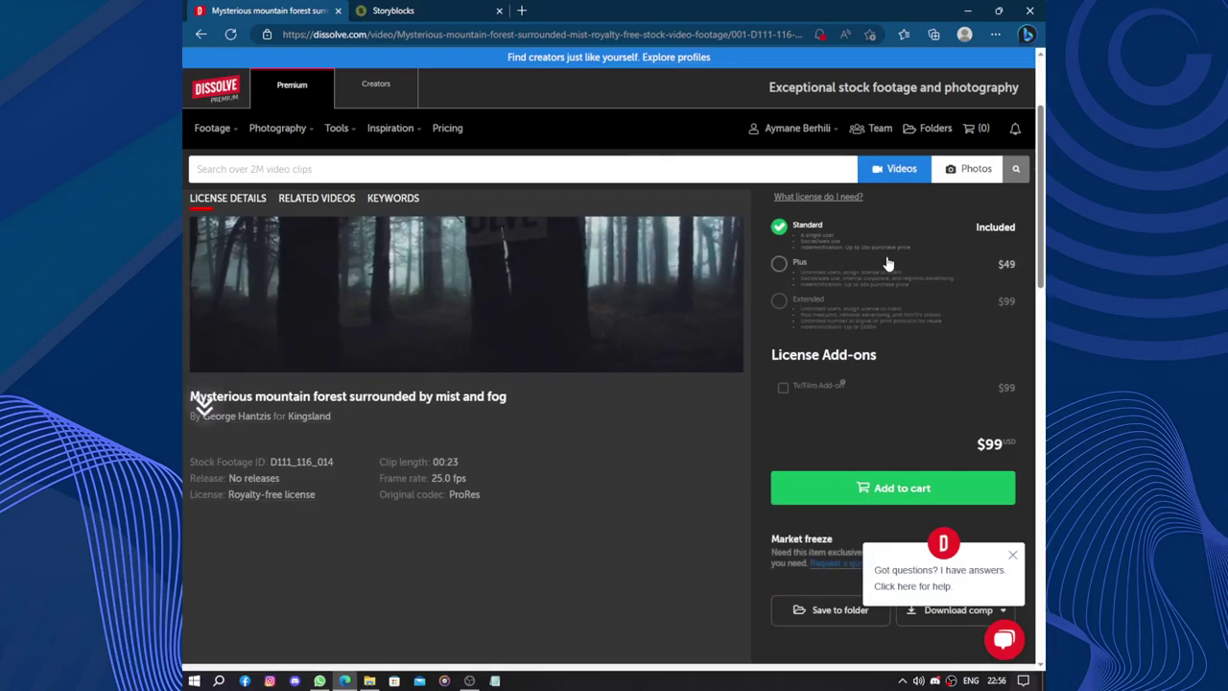
scroll(888, 264, up, 2)
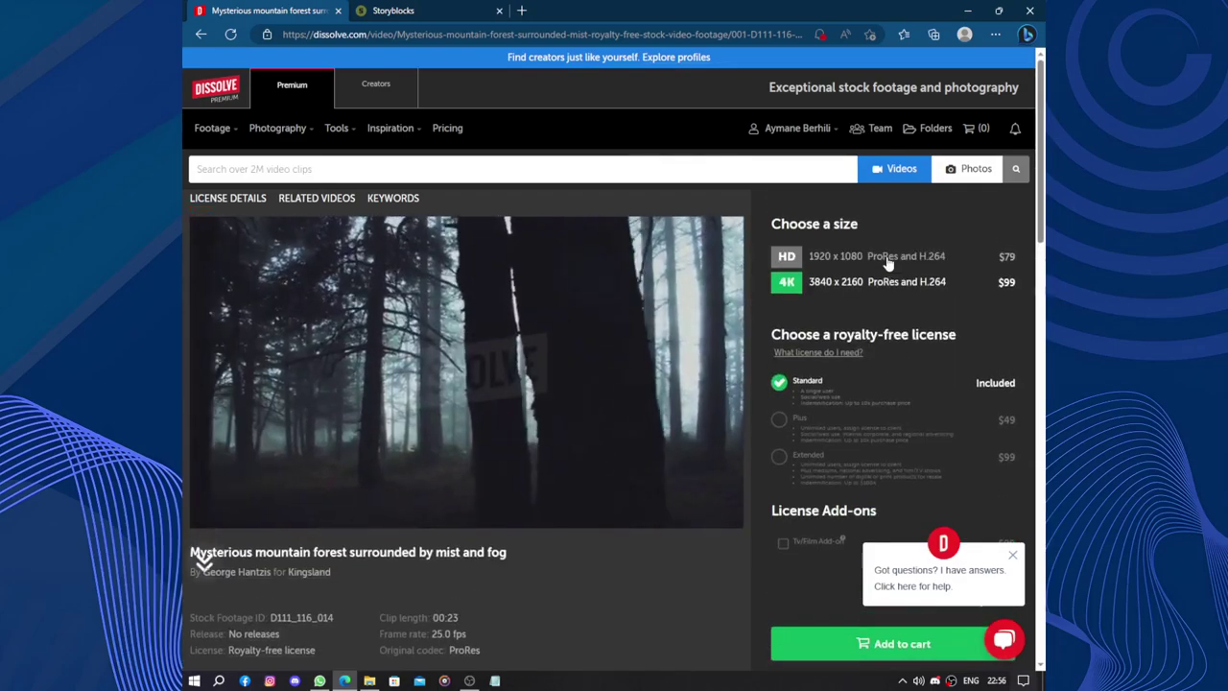
scroll(897, 260, down, 2)
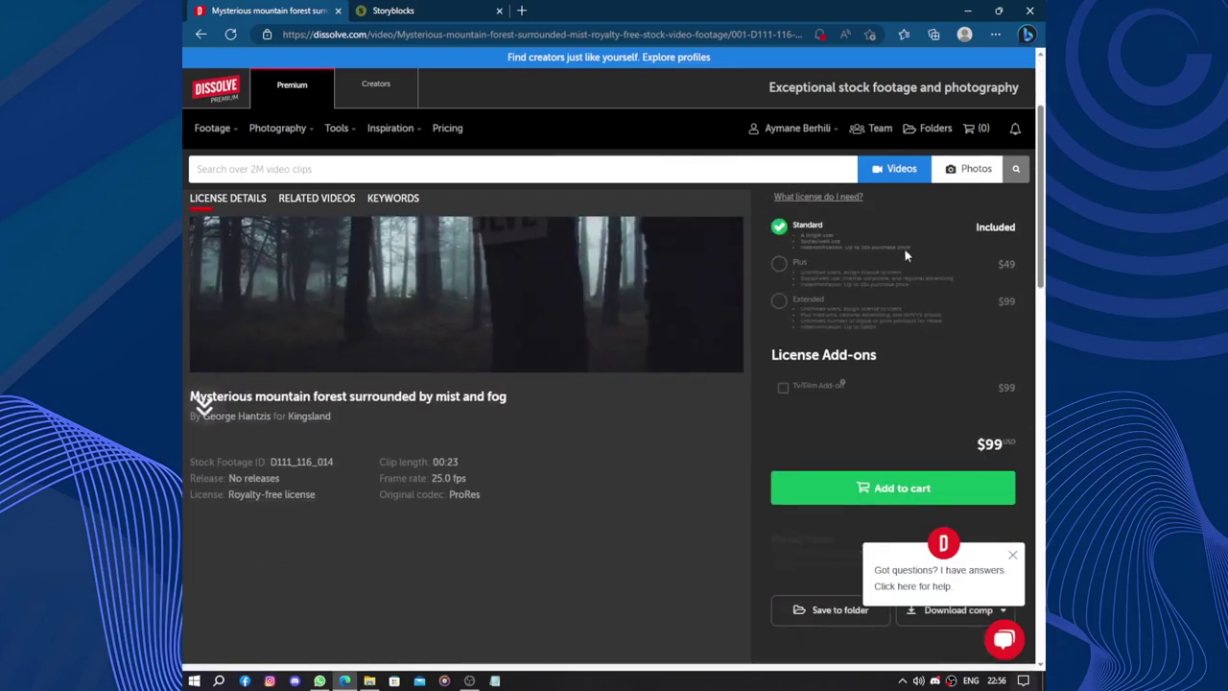
- Enable the Tv/Film Add-on for the forest clip and select the Plus royalty-free license after trying Extended
click(782, 388)
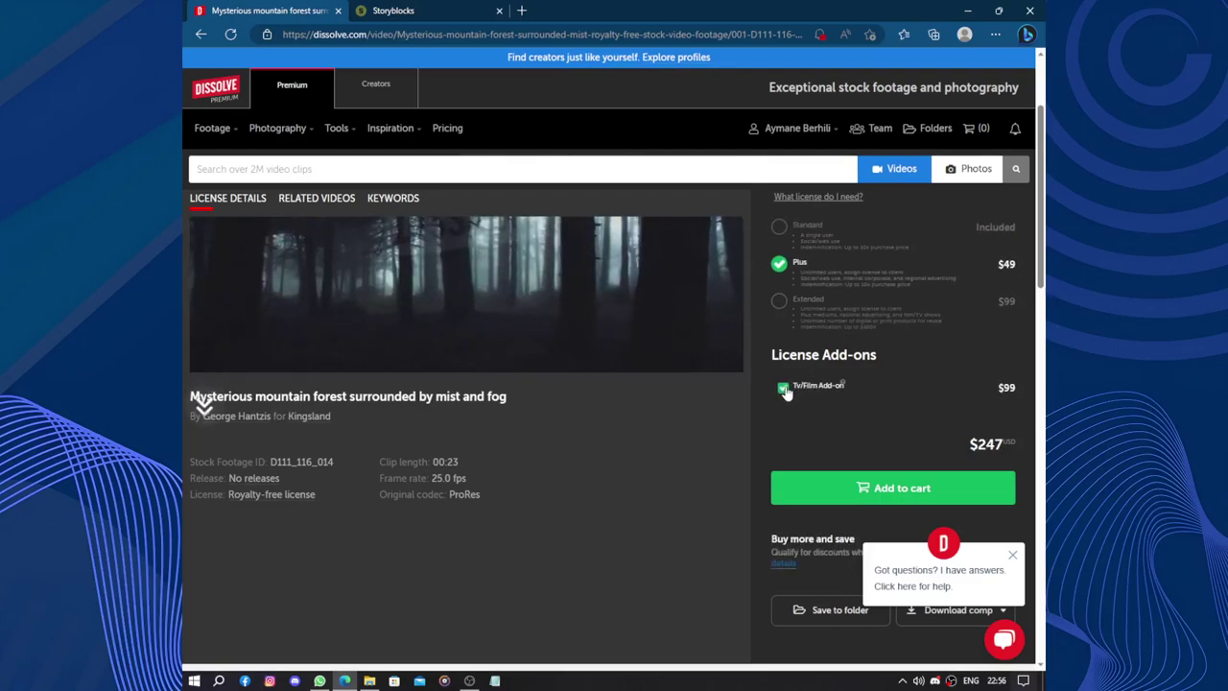
click(780, 302)
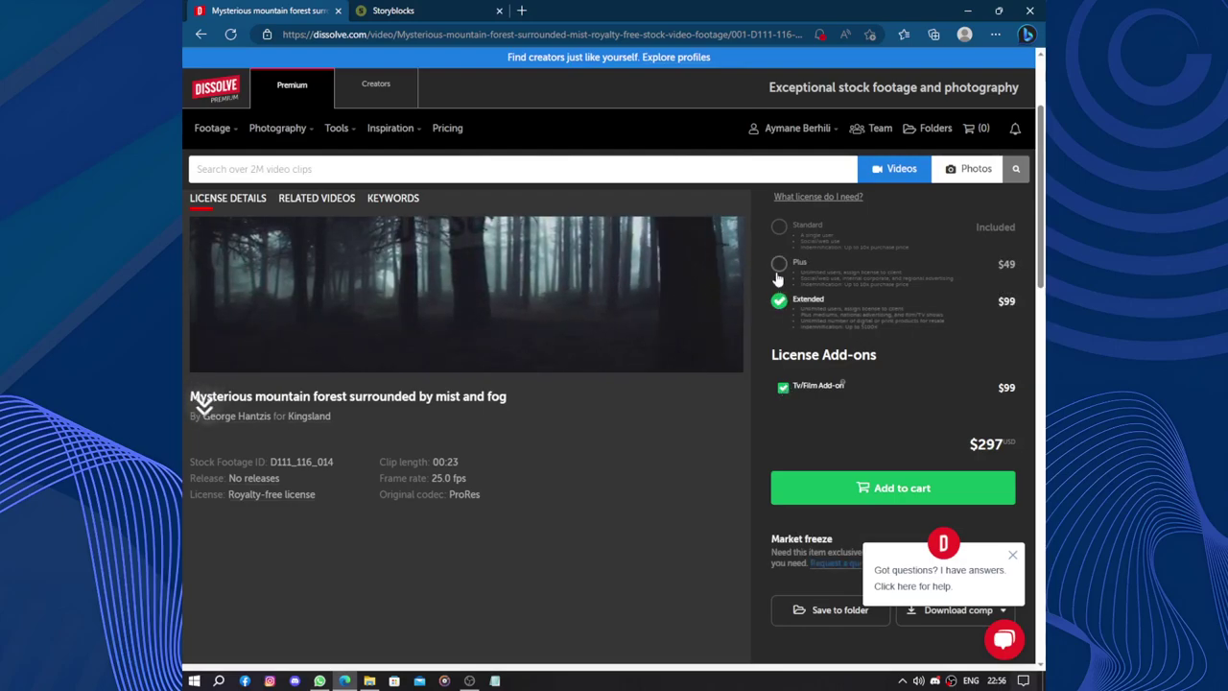
click(778, 268)
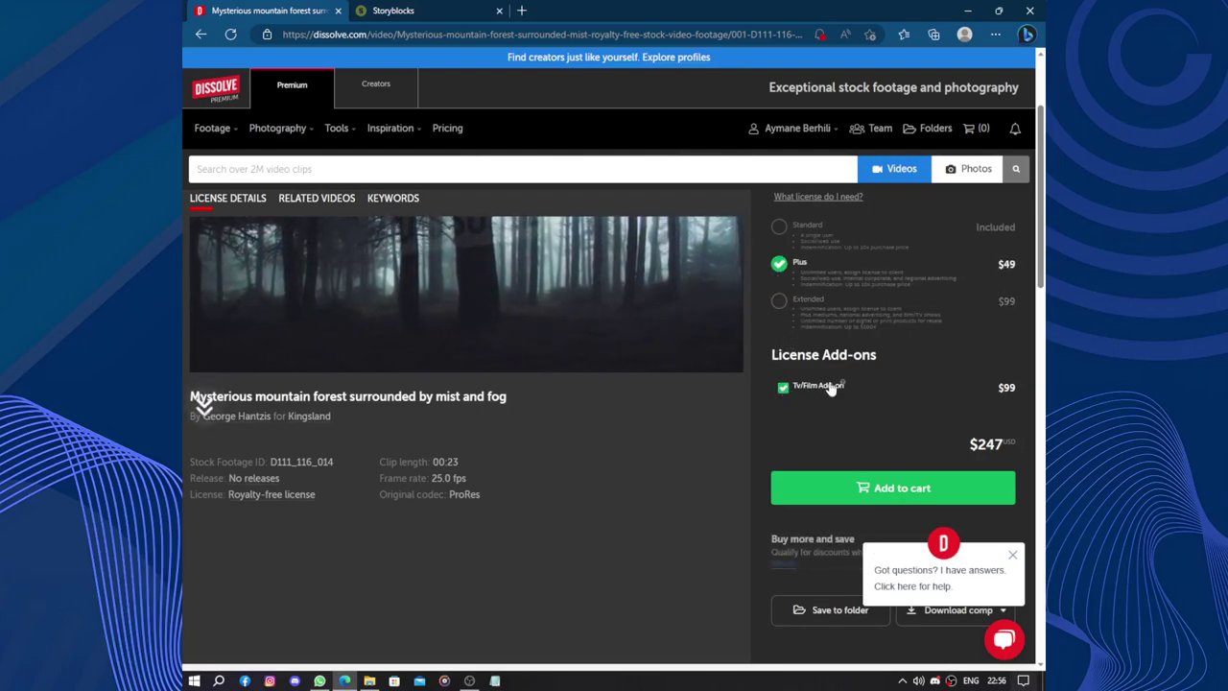
- Look through the related clips from the same shoot and return to the Nature's Tones gallery
scroll(876, 382, down, 10)
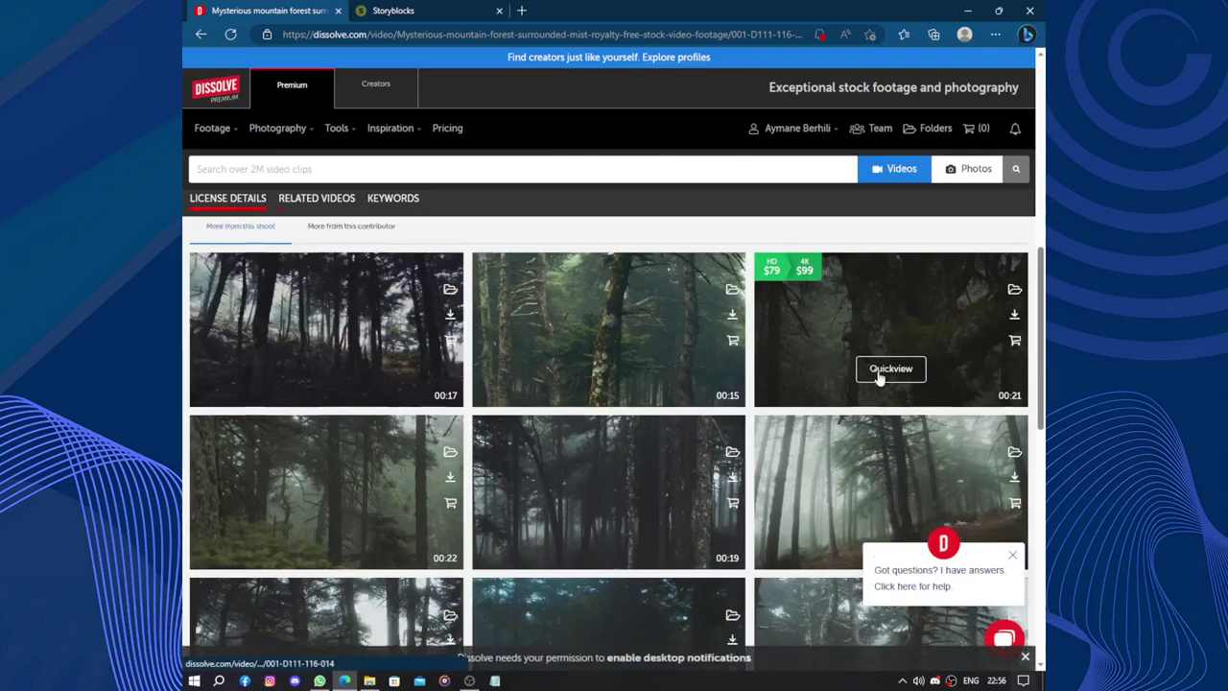
scroll(877, 379, up, 2)
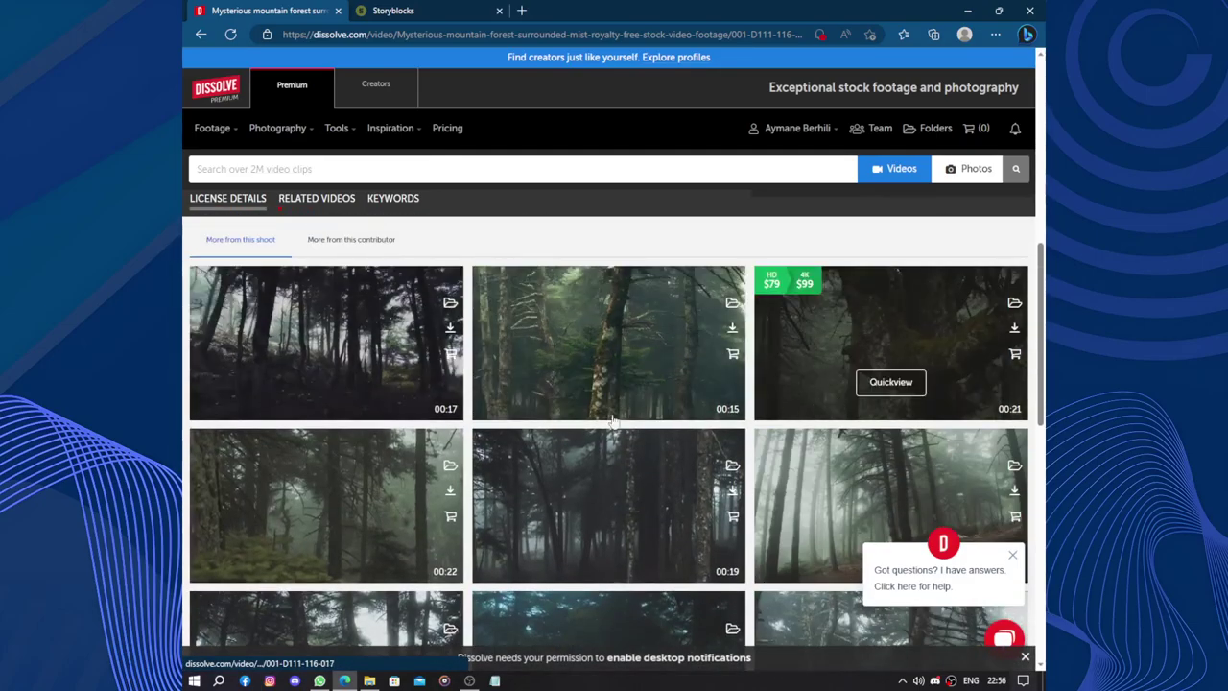
scroll(544, 432, down, 5)
scroll(566, 422, up, 12)
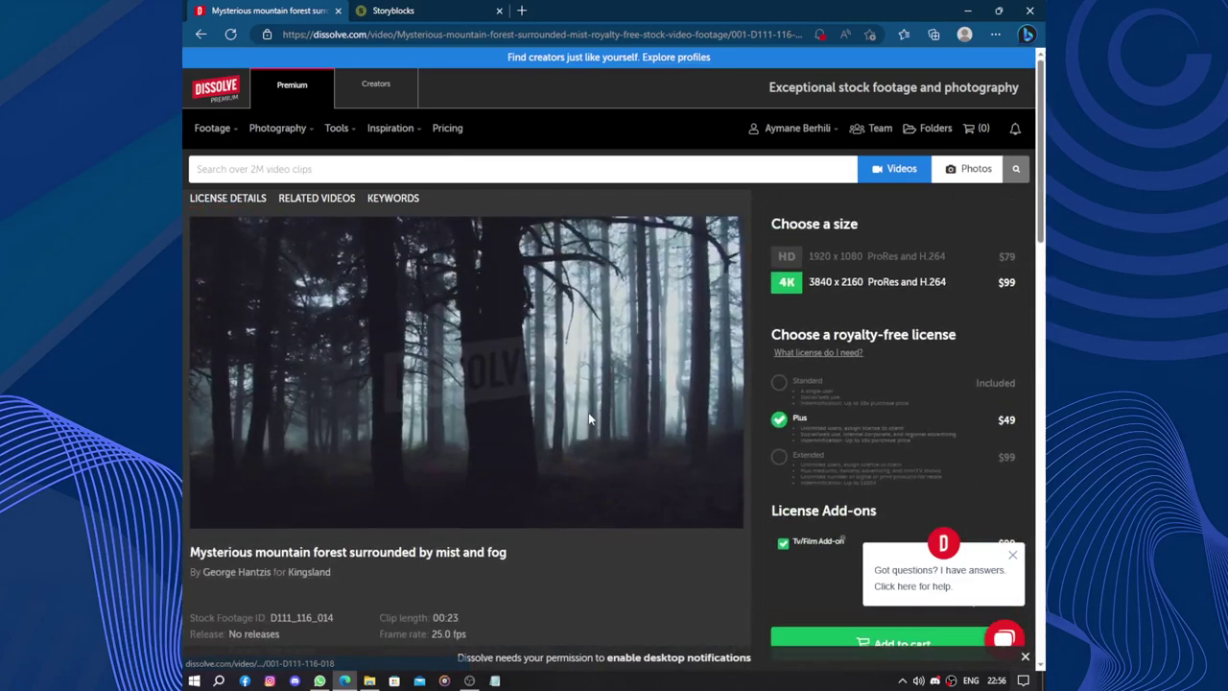
key(alt+Left)
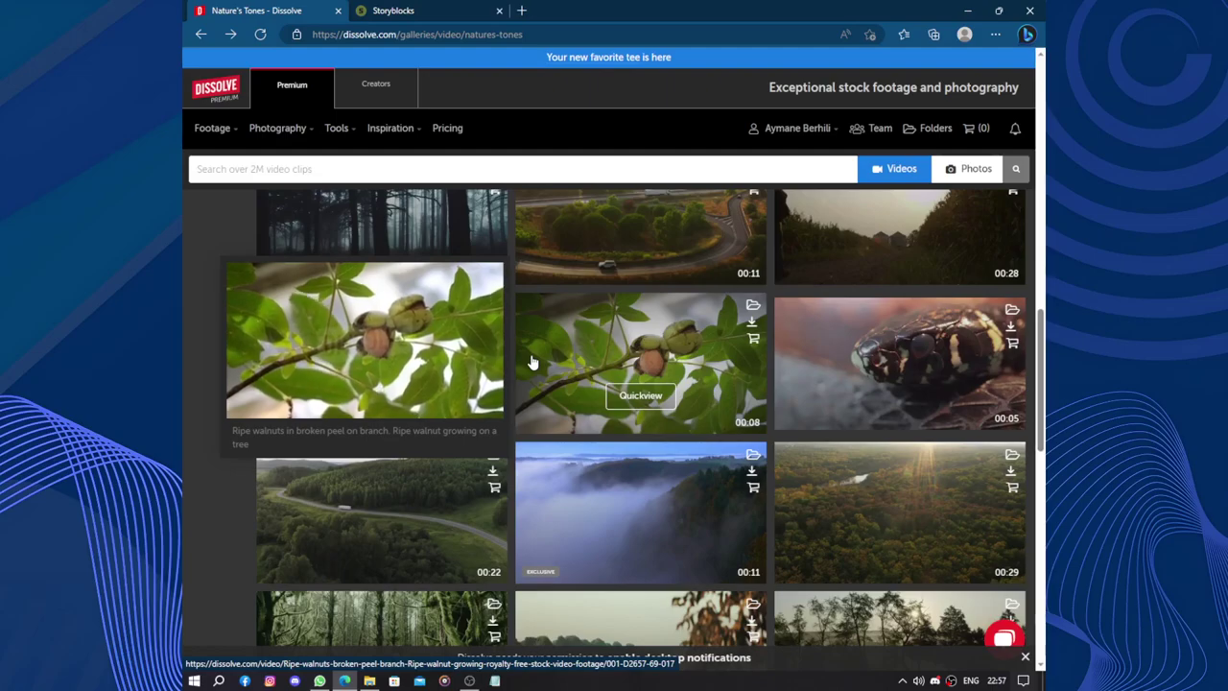
- Look through the rest of the Nature's Tones gallery, previewing the rocky mountain aerial clip, and return to the first rows
scroll(533, 362, down, 10)
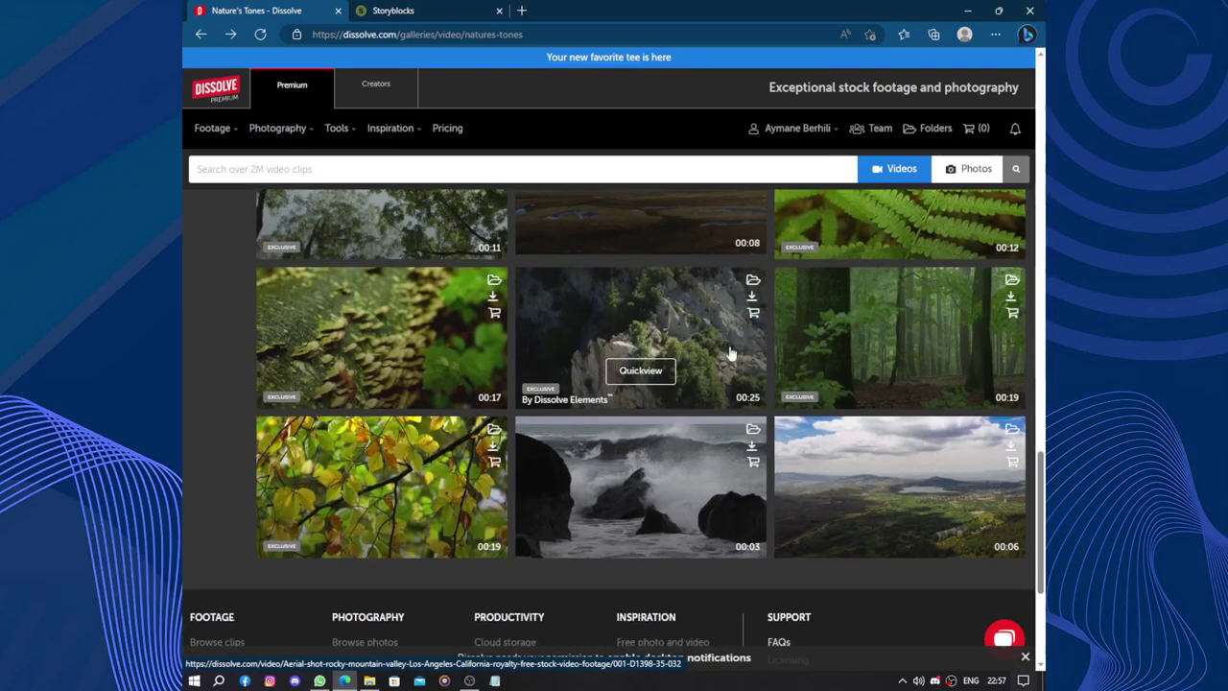
mouse_move(680, 357)
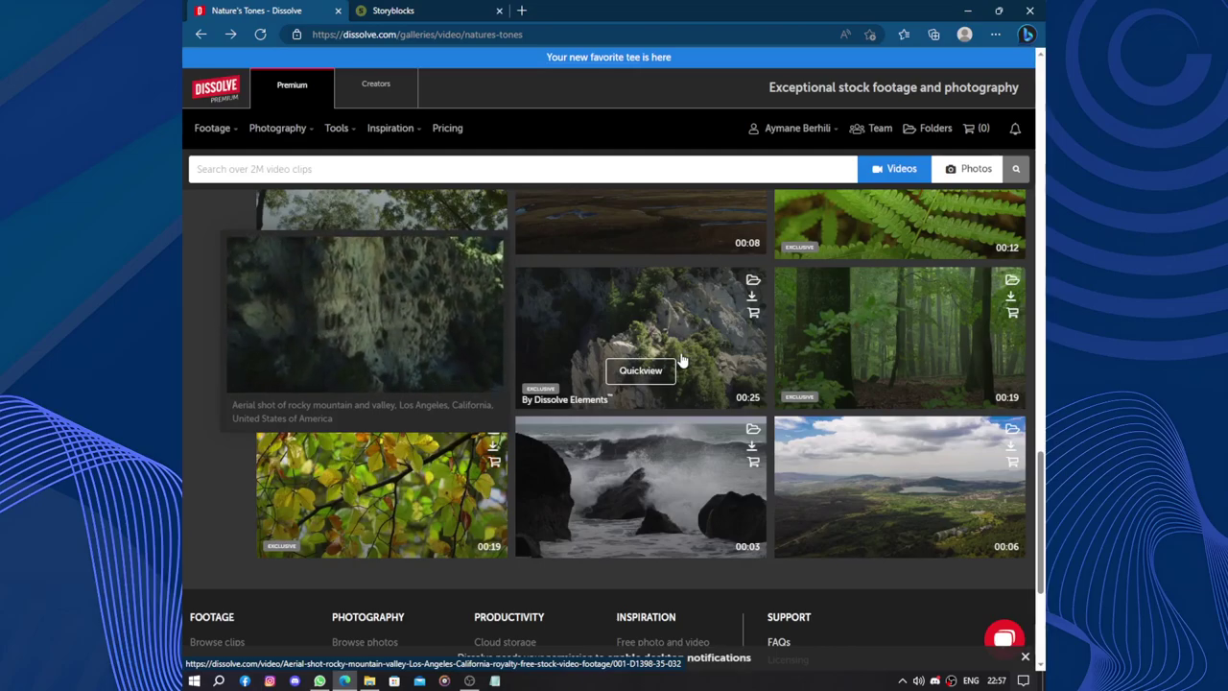
scroll(680, 360, up, 15)
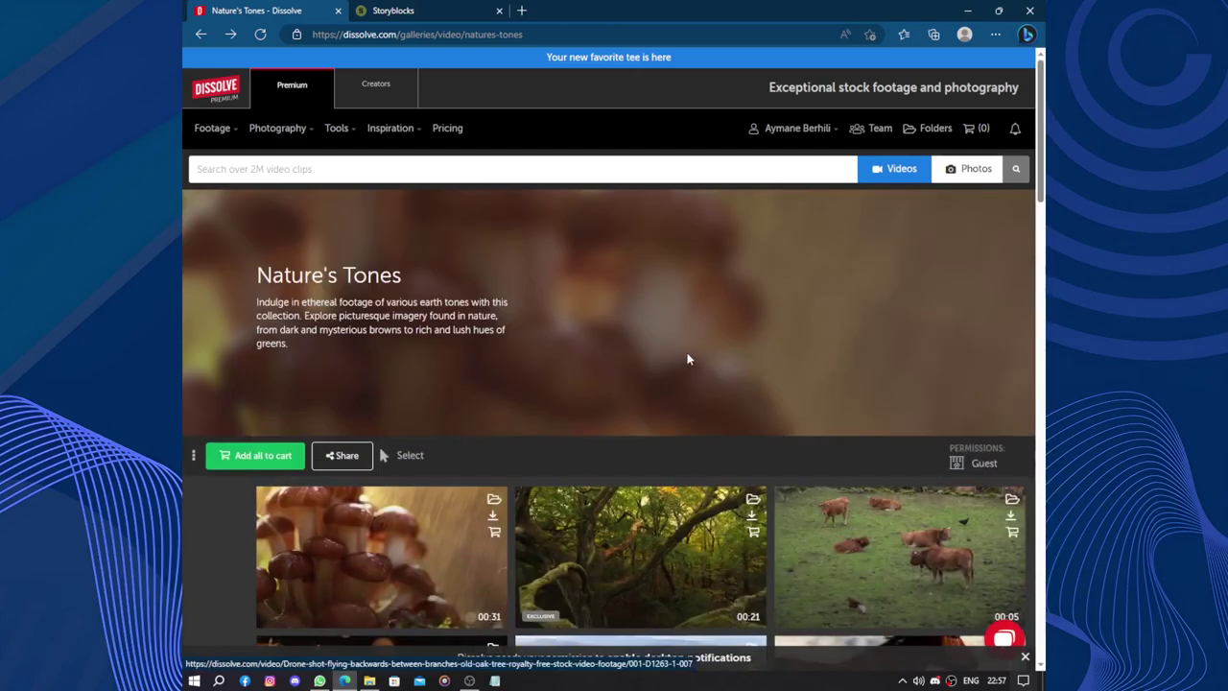
mouse_move(657, 558)
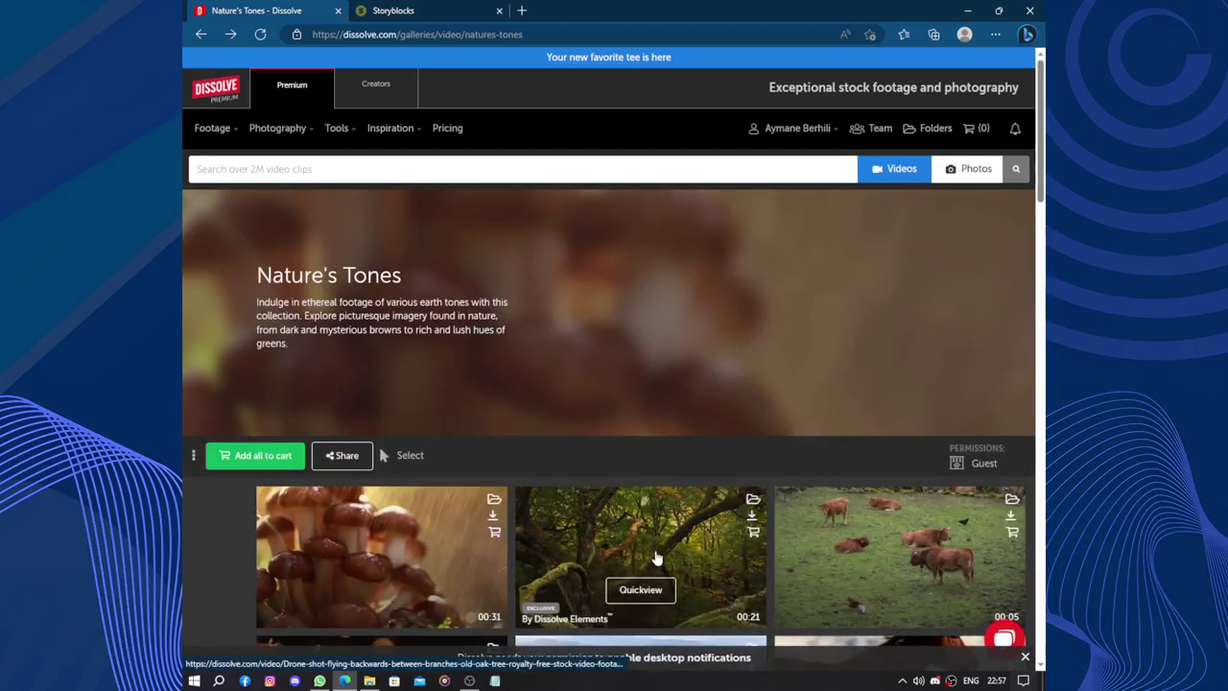
scroll(656, 557, down, 3)
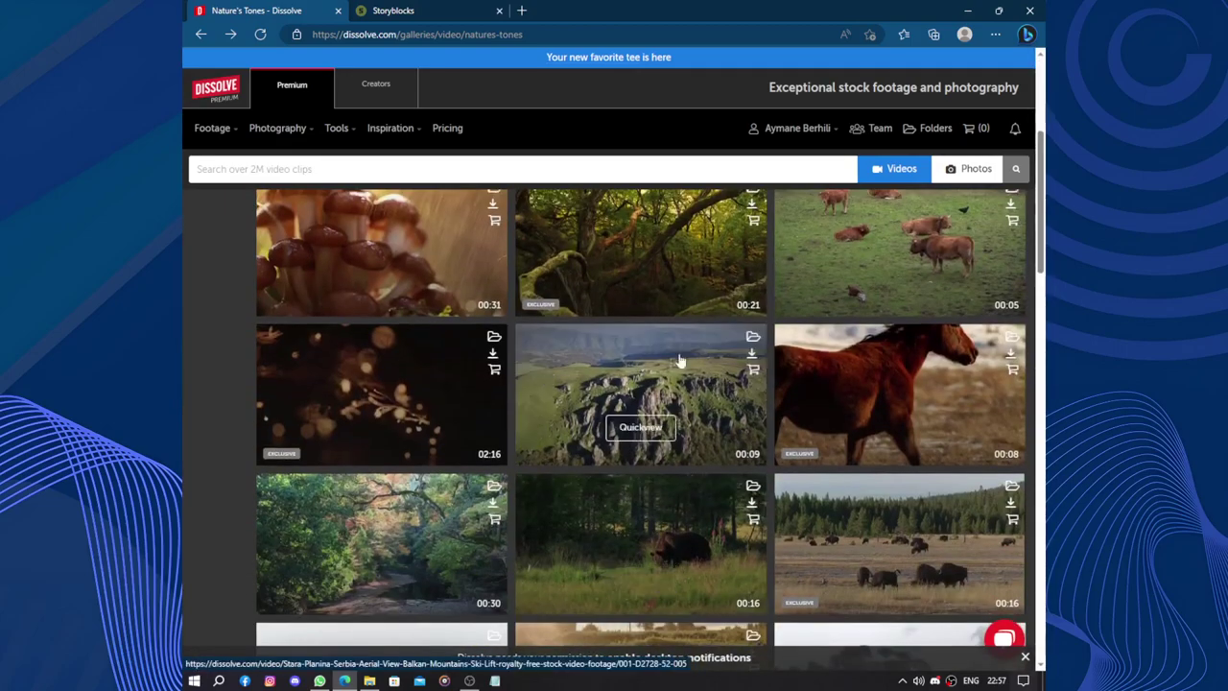
scroll(672, 403, up, 2)
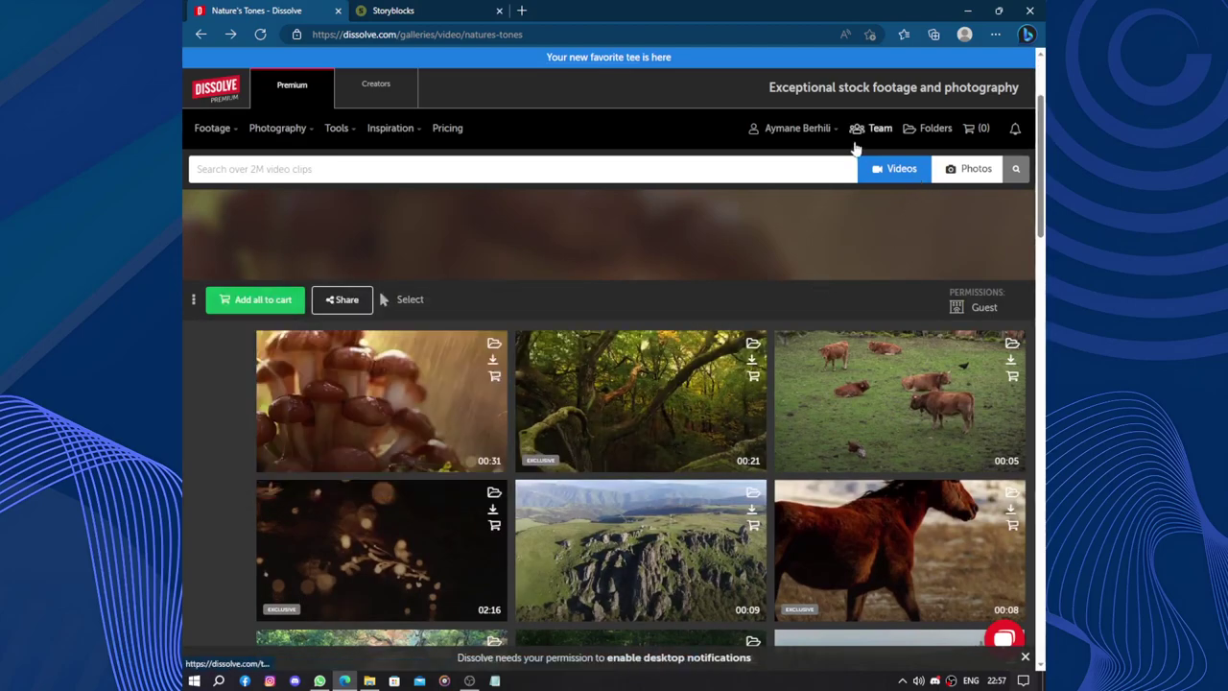
- View the account's purchased files page and return to the Nature's Tones gallery
mouse_move(813, 130)
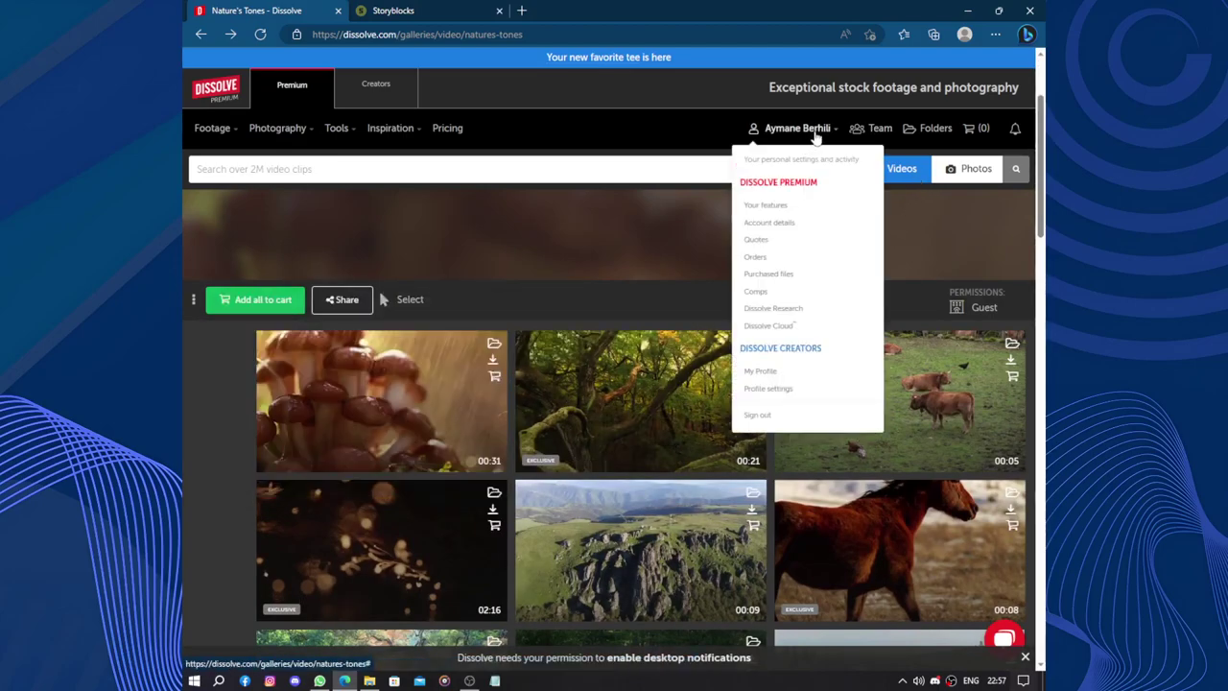
click(768, 274)
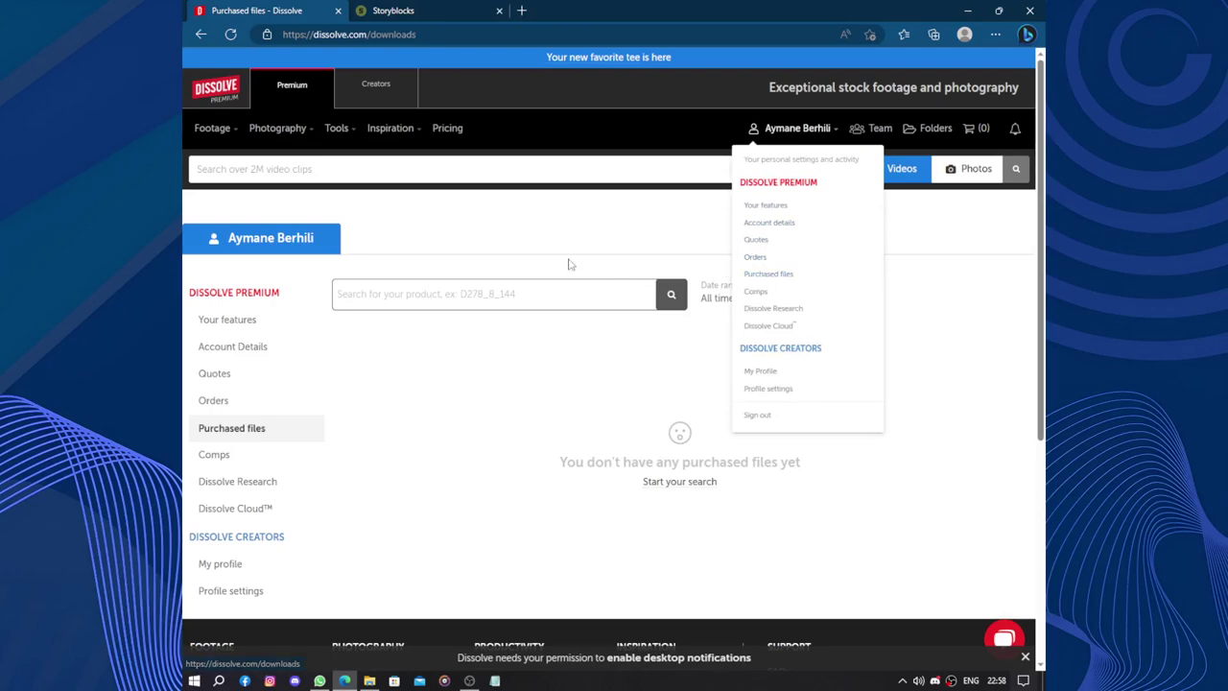
click(297, 91)
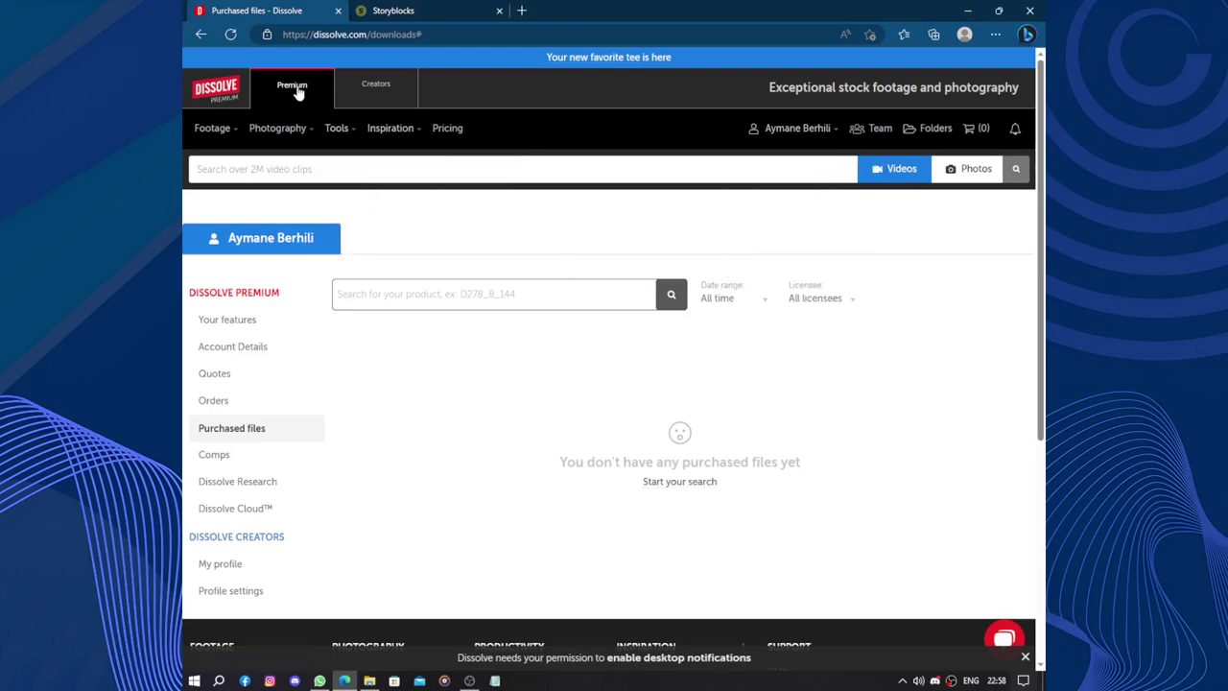
key(alt+Left)
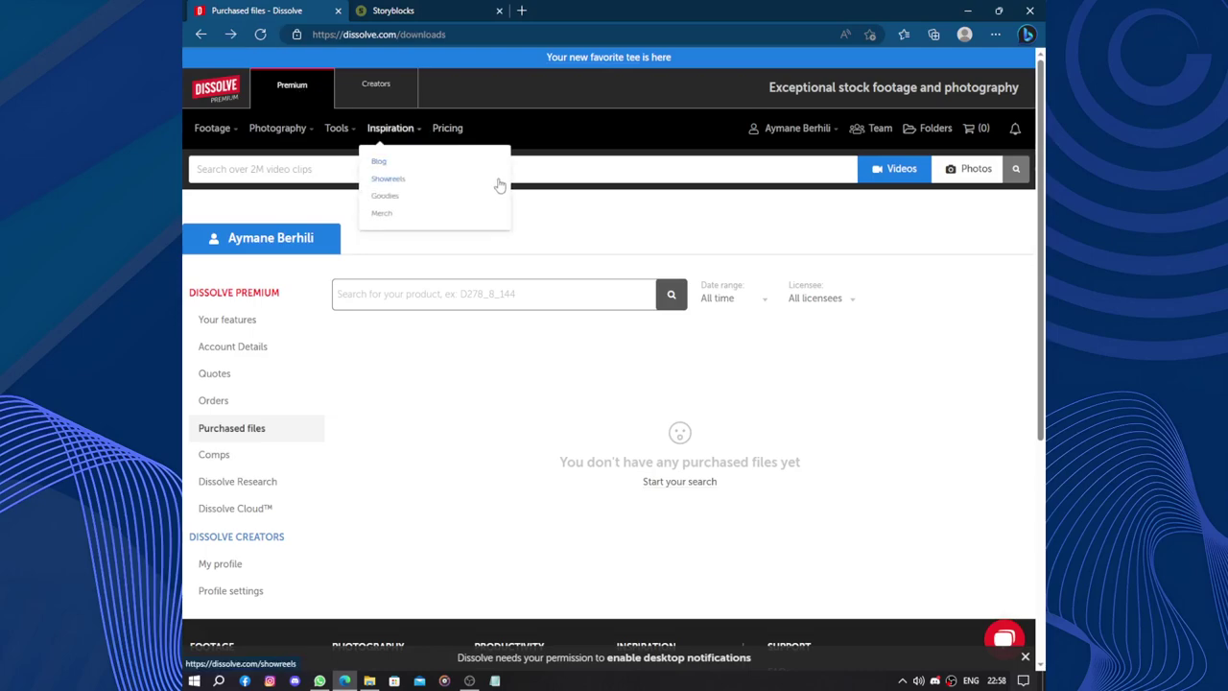
click(500, 184)
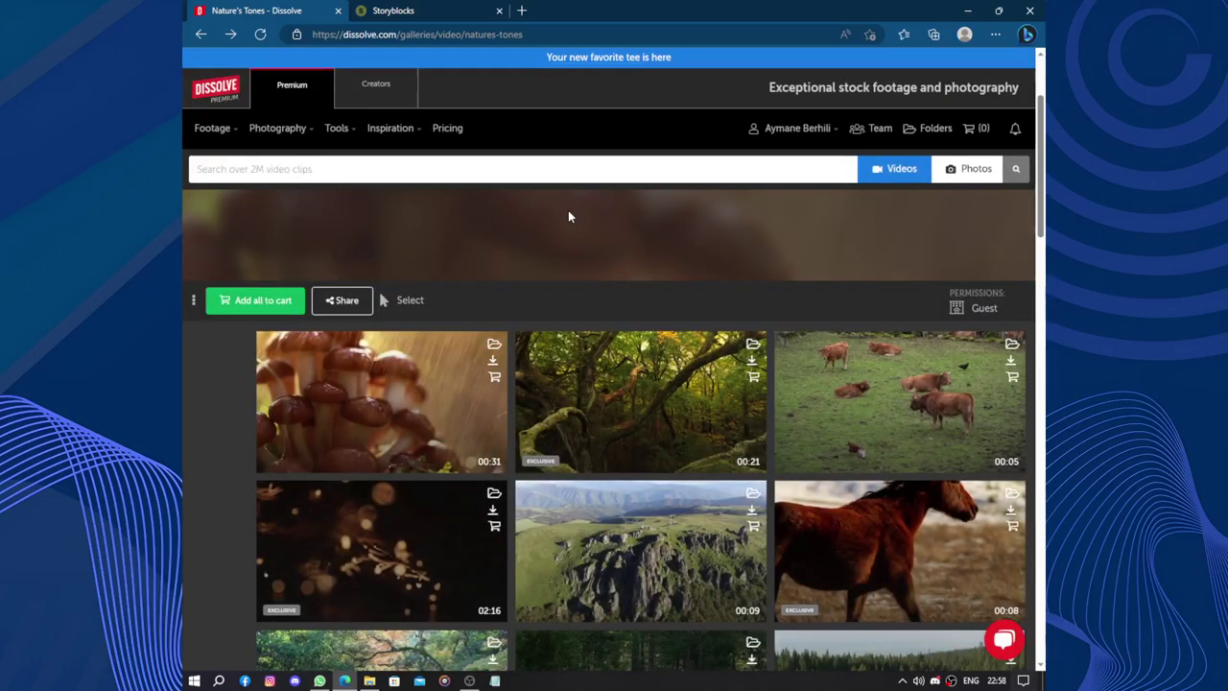
scroll(568, 217, down, 2)
scroll(459, 240, up, 2)
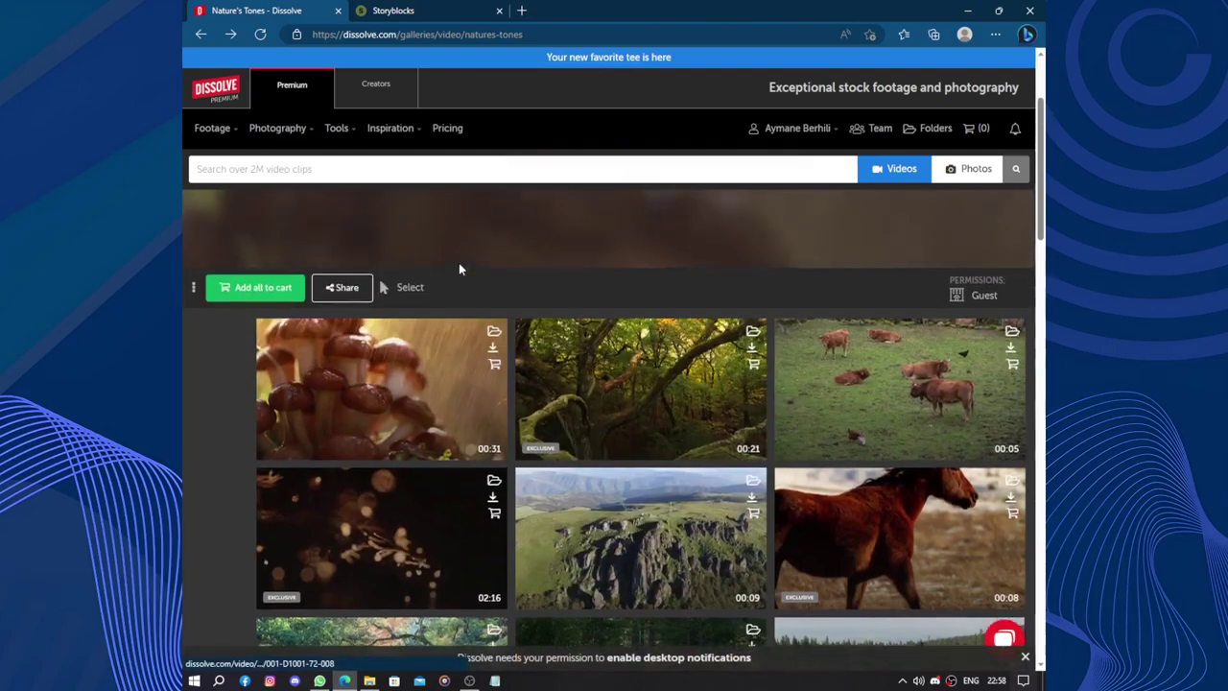
mouse_move(457, 347)
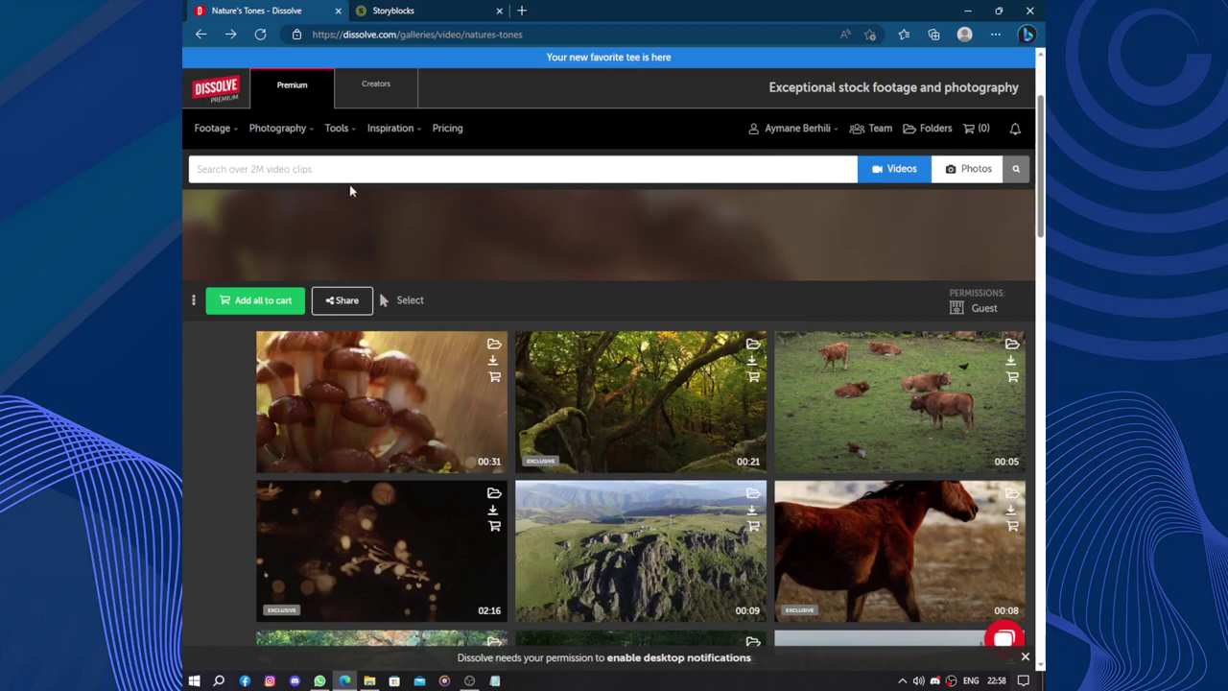
- Go to the Dissolve home page, look through its exclusive collections and galleries, and open the Sweater Weather gallery
click(222, 92)
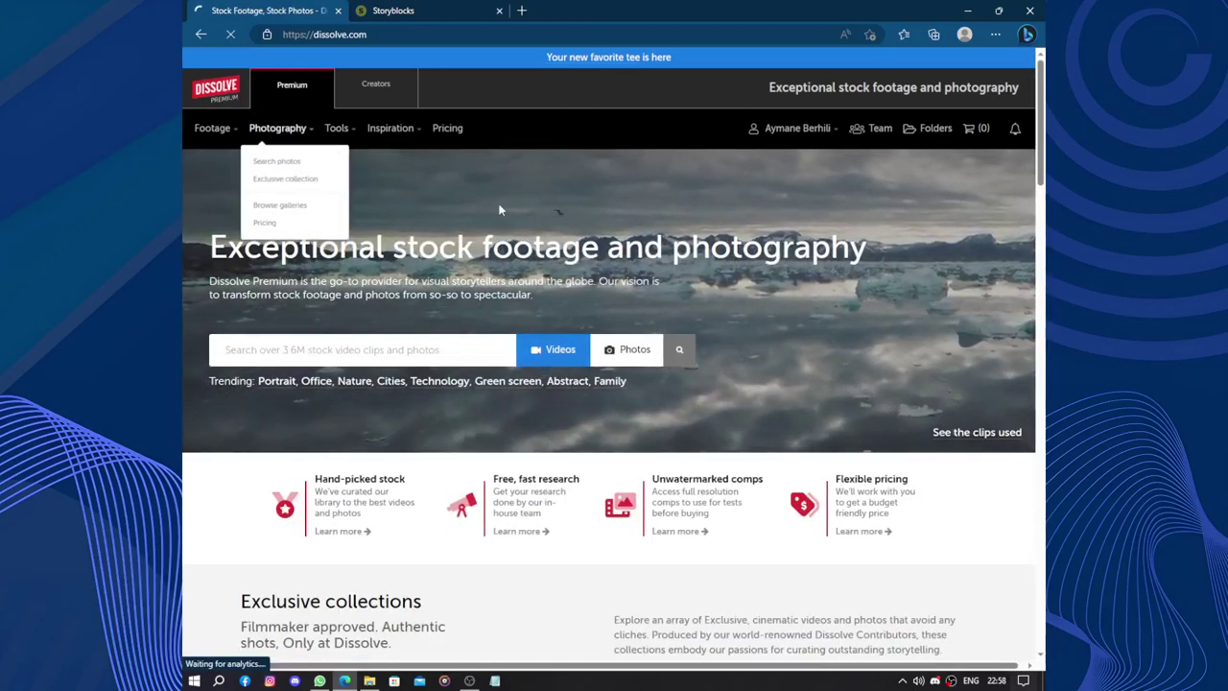
scroll(518, 230, down, 5)
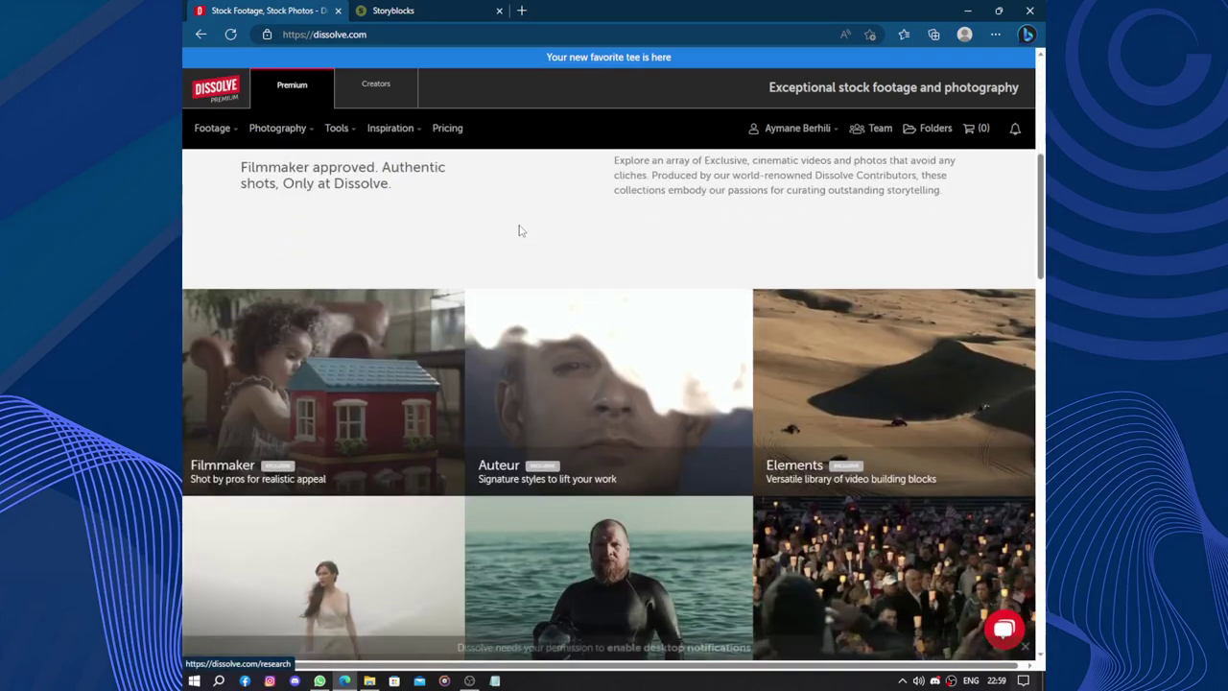
scroll(518, 231, down, 2)
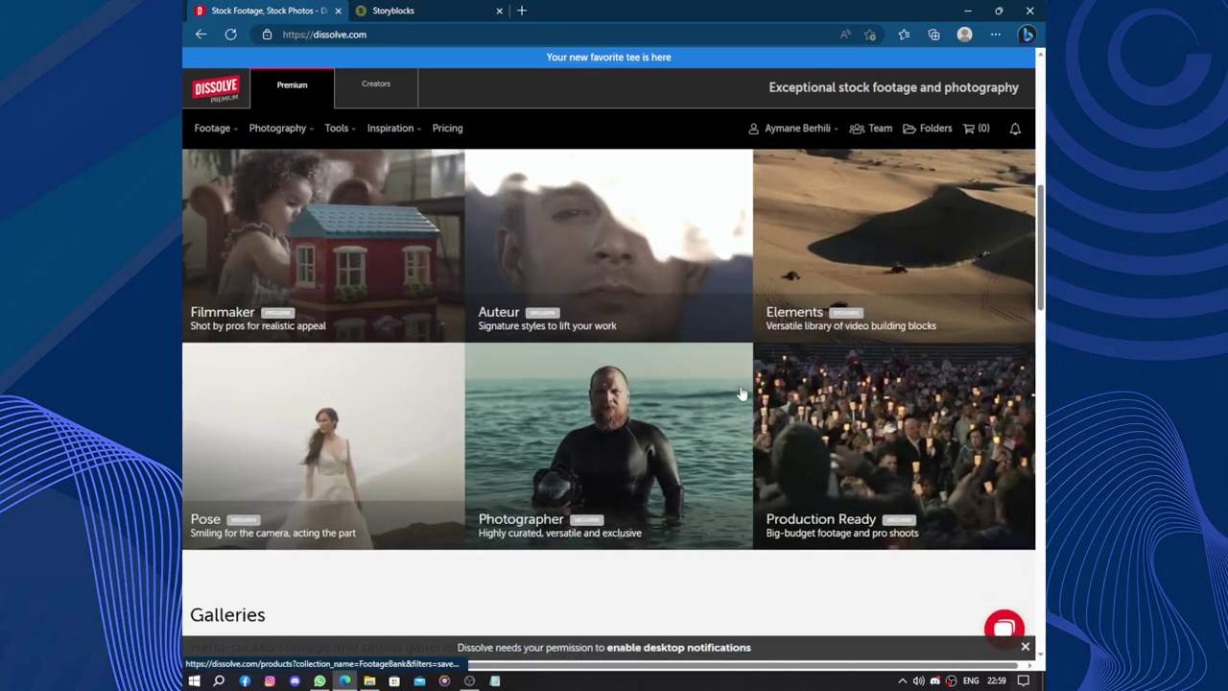
scroll(672, 365, down, 5)
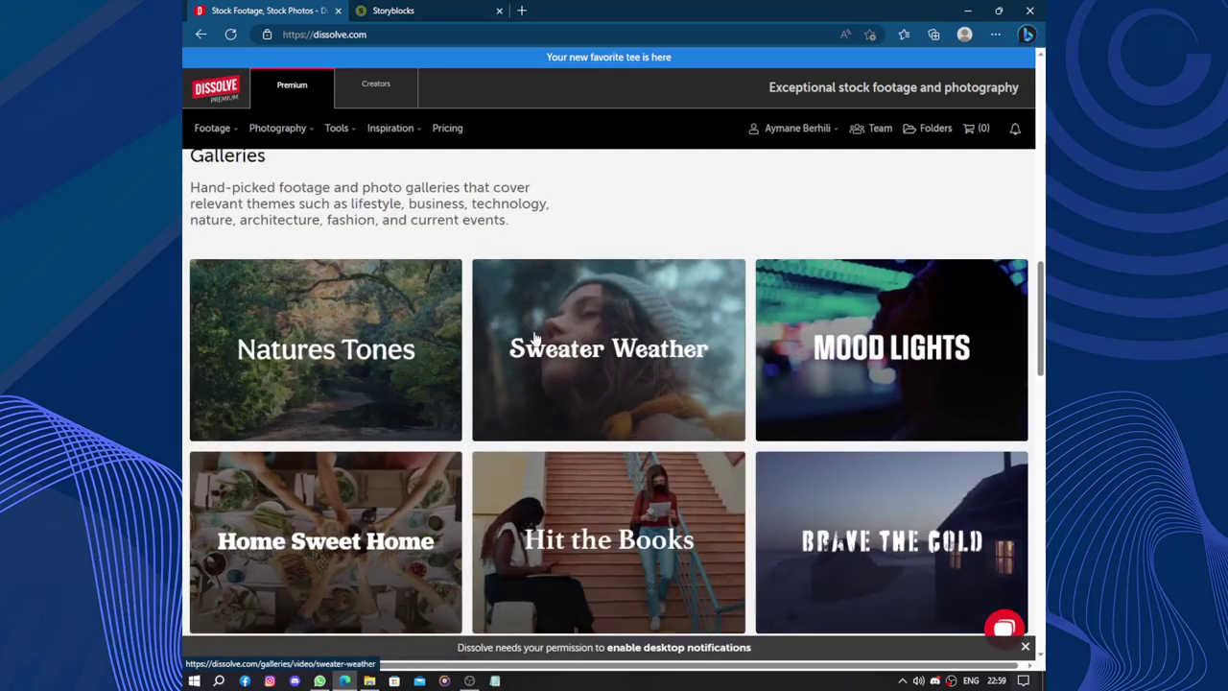
scroll(767, 336, down, 2)
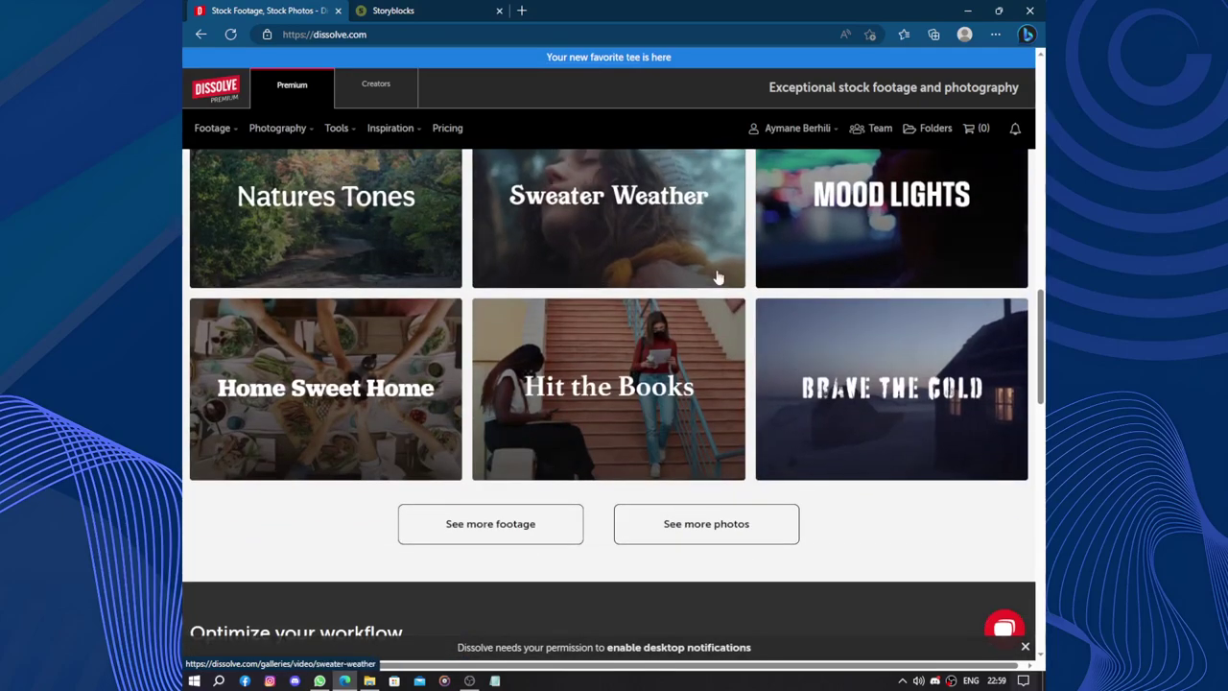
click(717, 277)
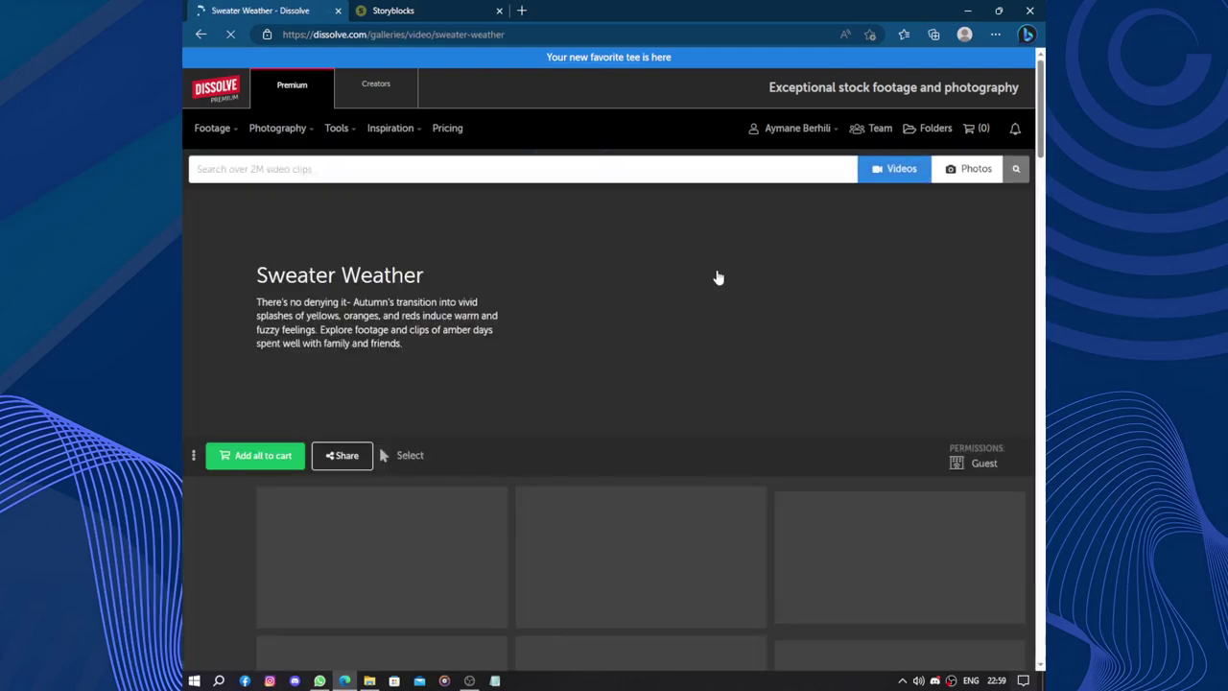
- Browse the Sweater Weather clips, previewing the empty forest road, and open the clip of birds flying above trees during sunset
scroll(716, 276, down, 3)
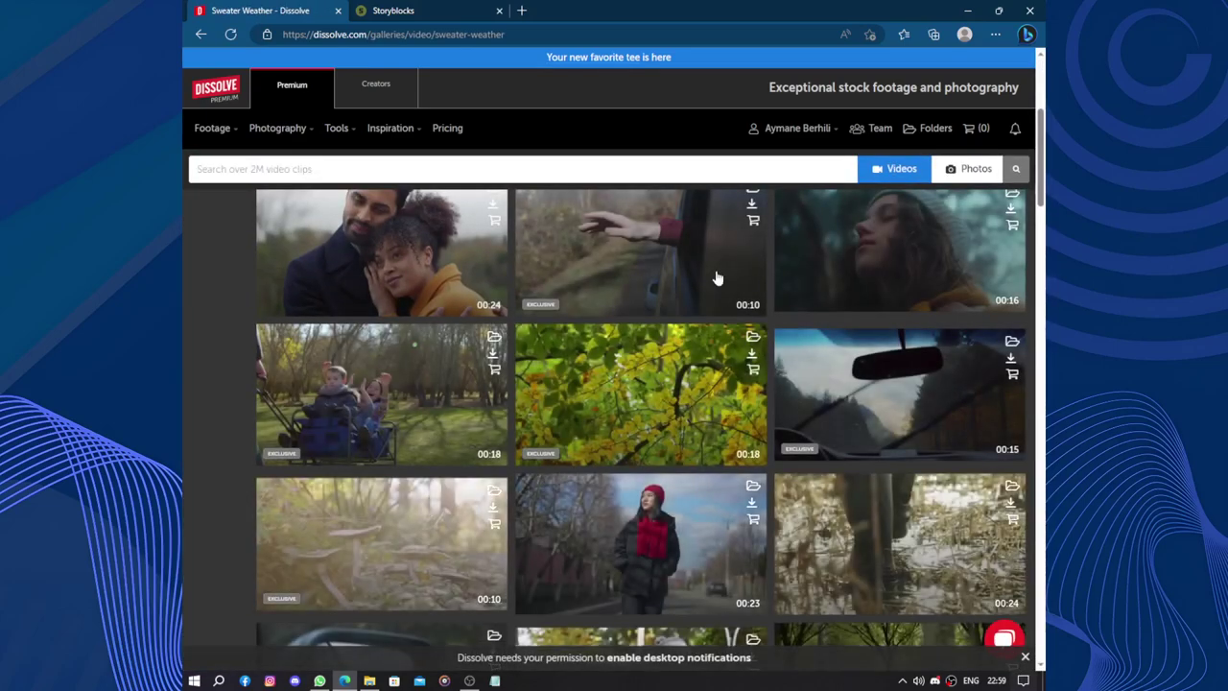
scroll(644, 348, down, 5)
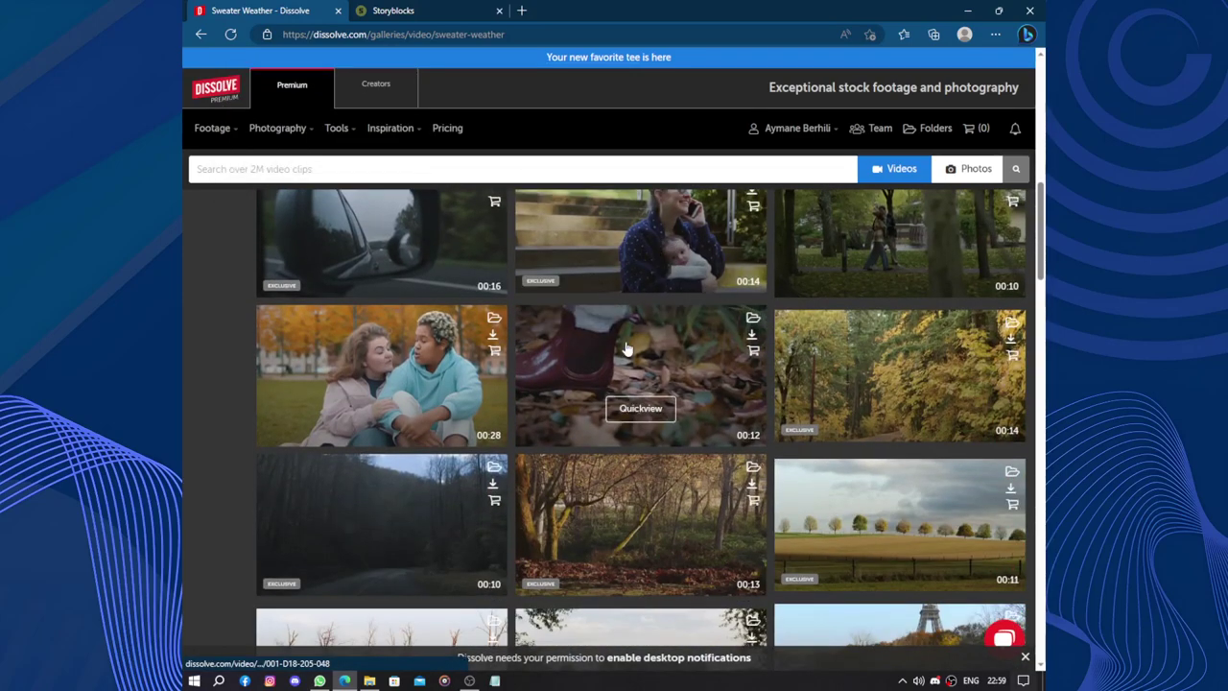
scroll(625, 348, down, 2)
mouse_move(473, 376)
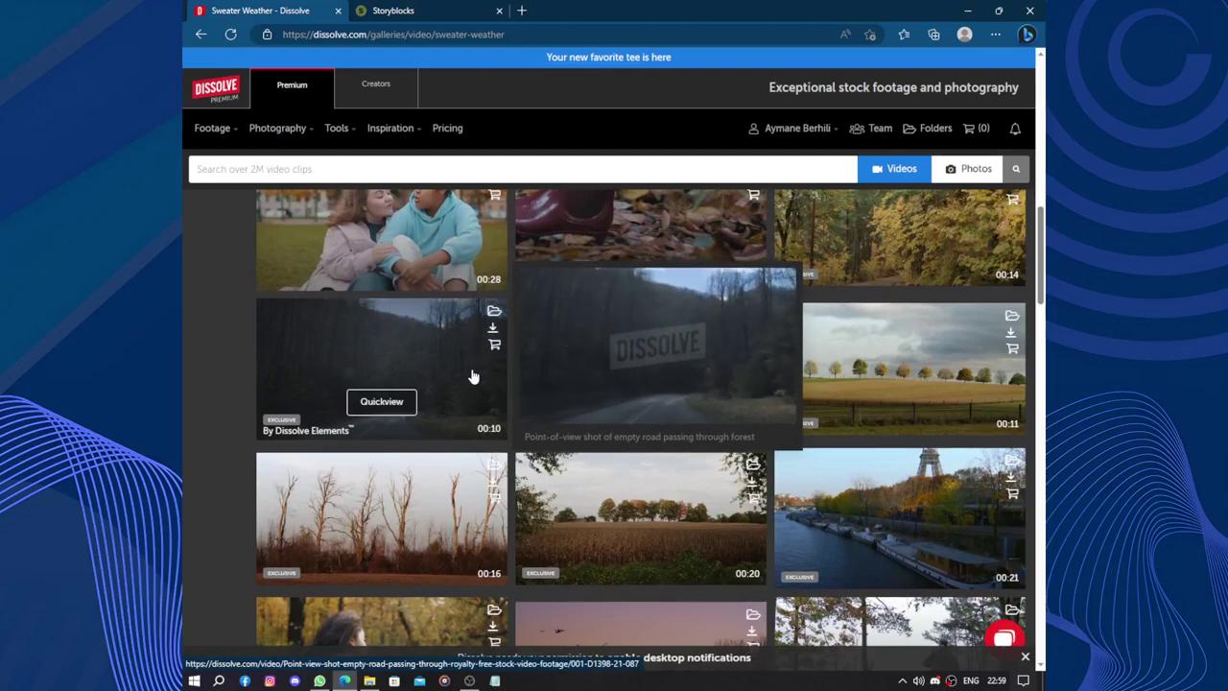
scroll(473, 375, down, 4)
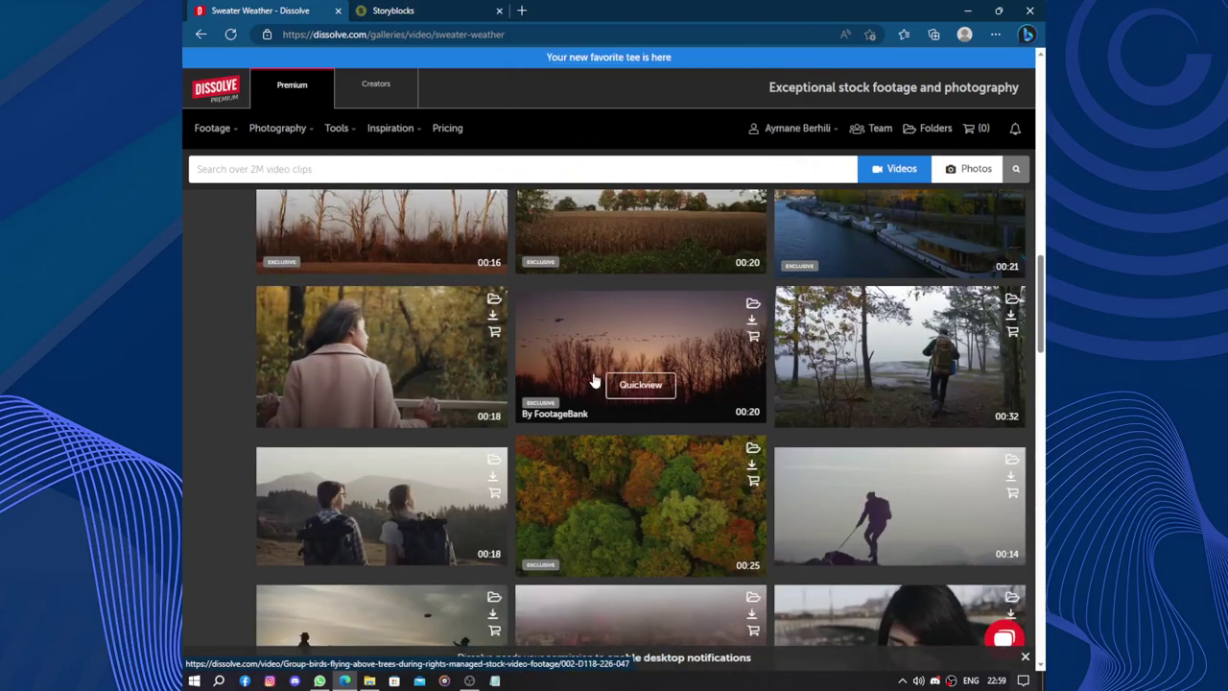
mouse_move(595, 381)
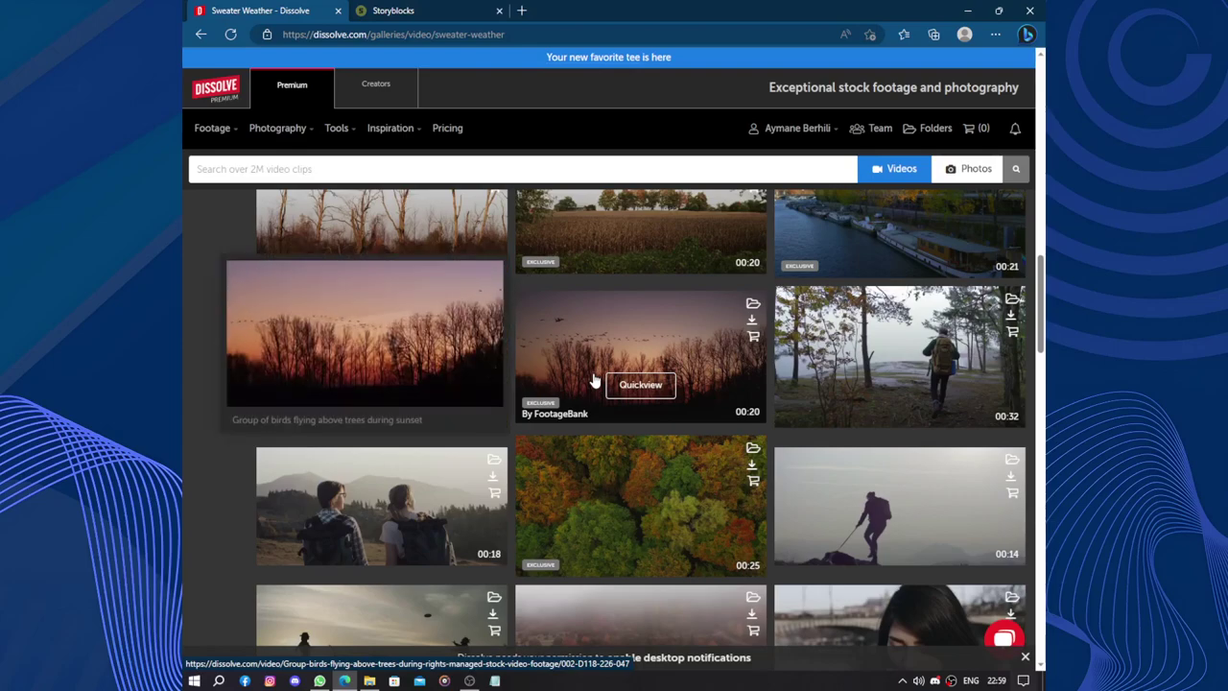
click(595, 381)
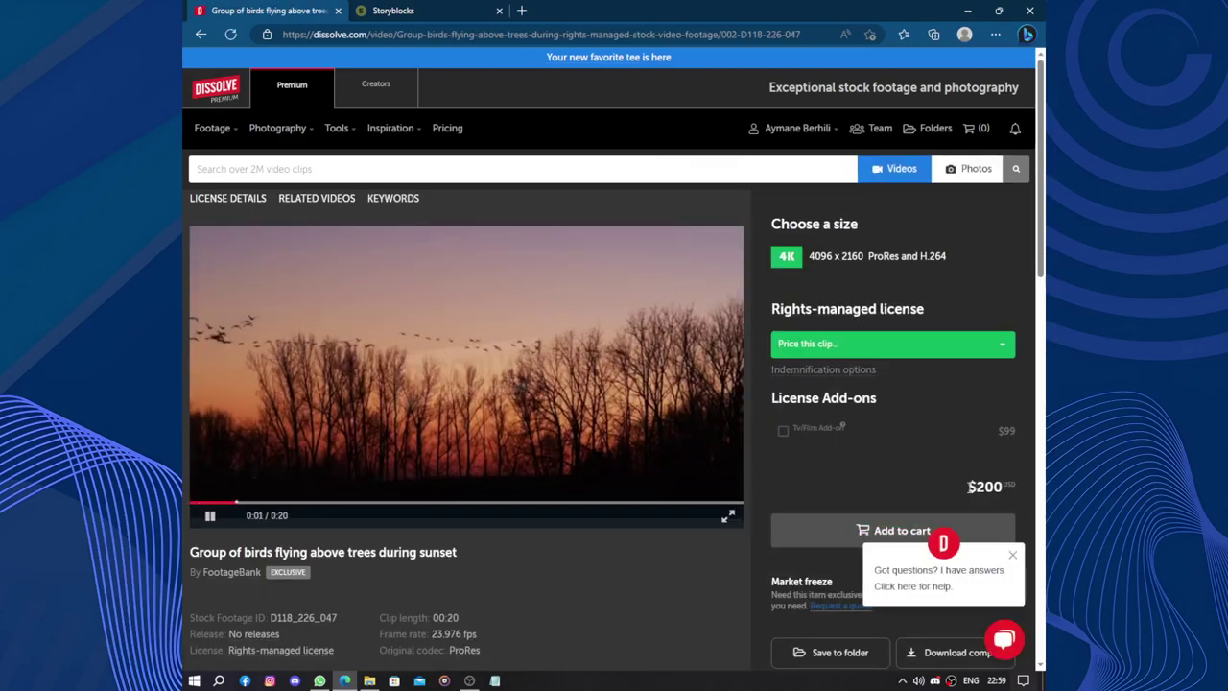
- Review the sunset birds clip's details, license options and related videos, and return to the Sweater Weather gallery
scroll(928, 484, down, 3)
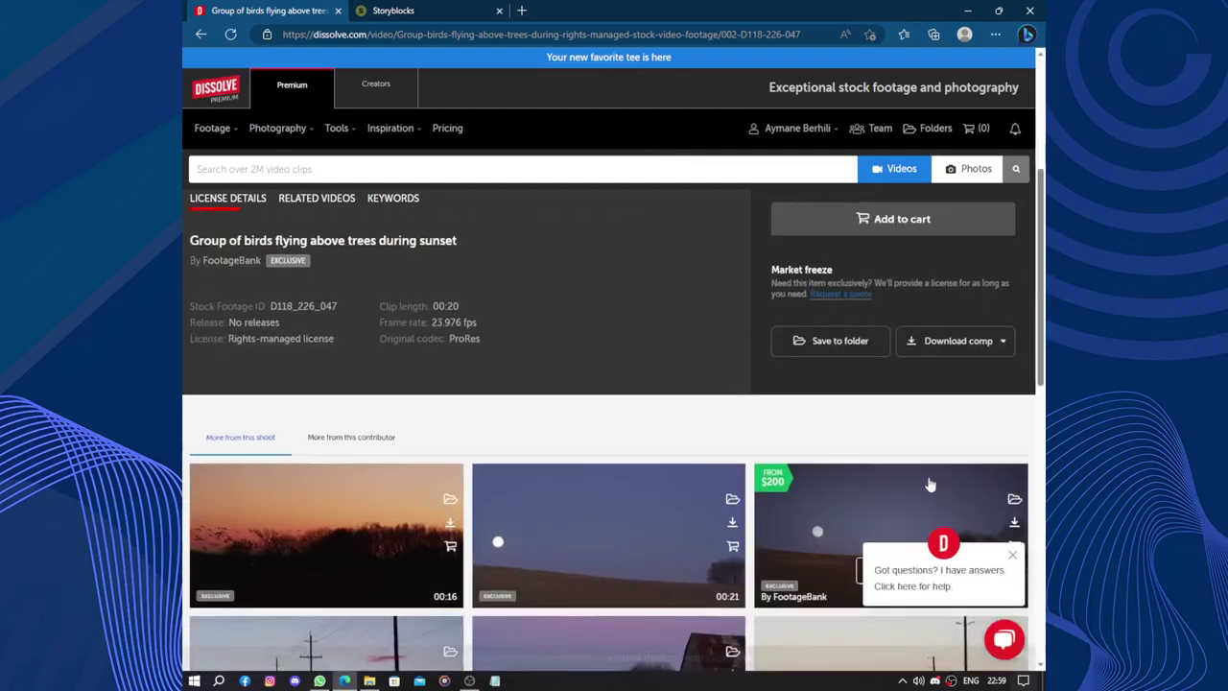
scroll(928, 475, up, 3)
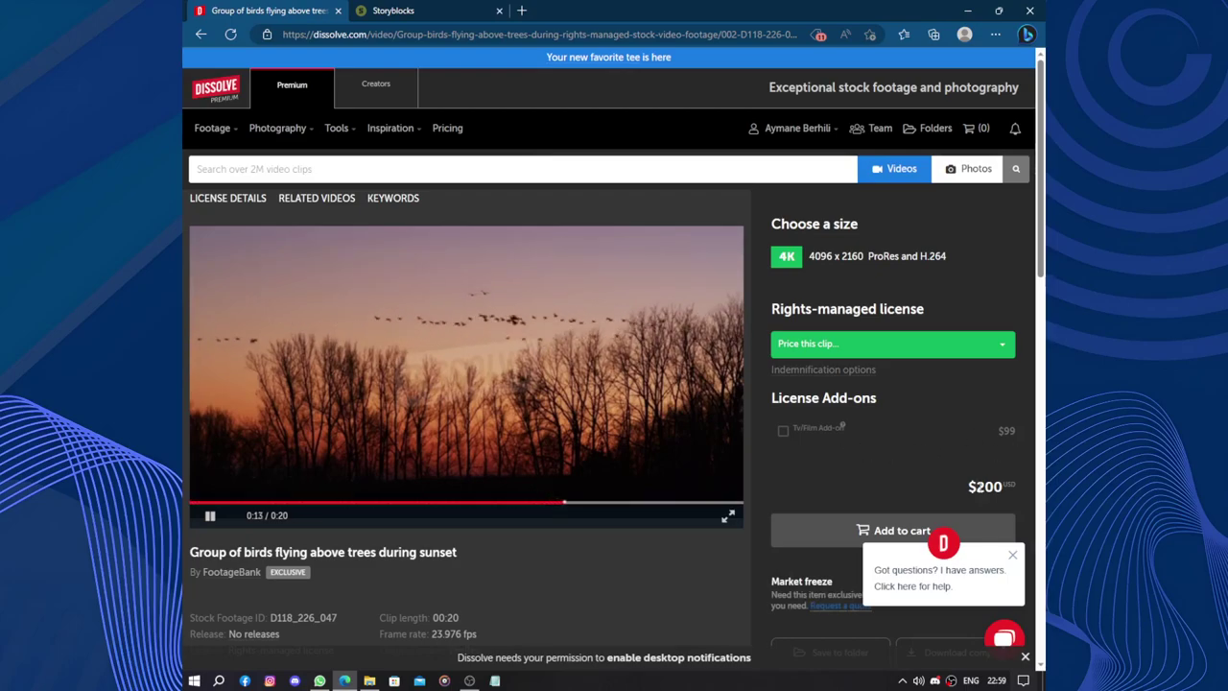
key(alt+Left)
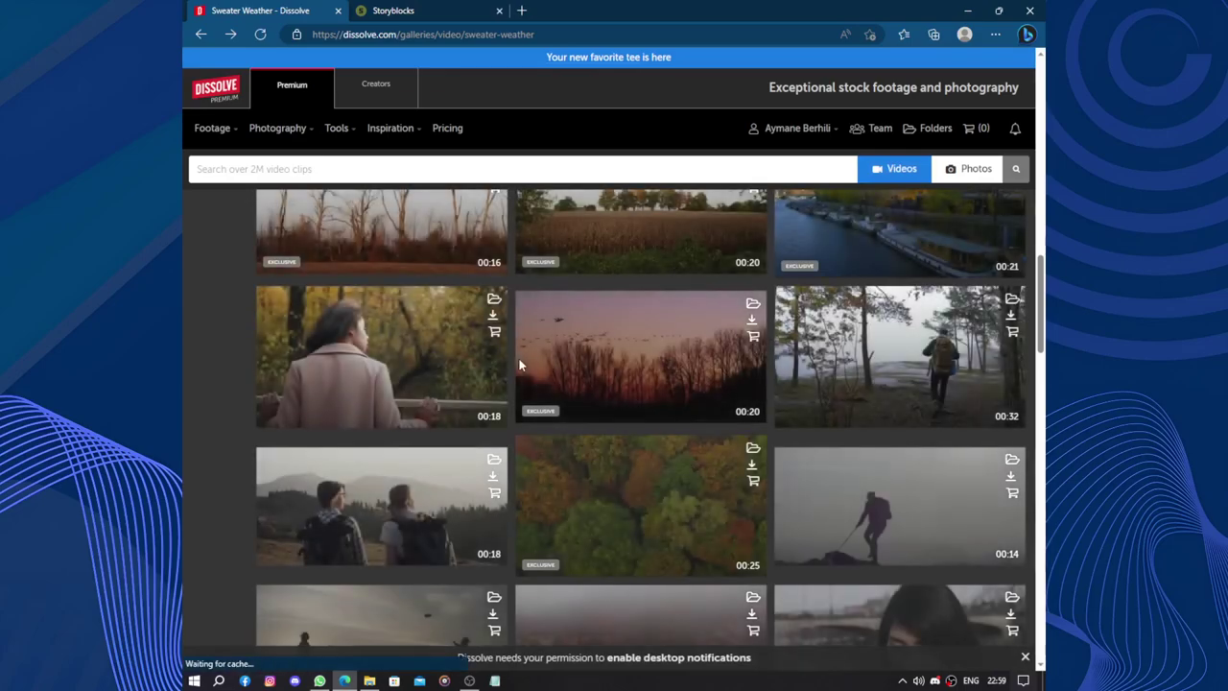
- Look through the rest of the Sweater Weather gallery, previewing the Yamanashi landscape, golden retriever and Mount Karatash clips, and return to its beginning
scroll(508, 363, down, 3)
scroll(507, 359, down, 3)
mouse_move(508, 362)
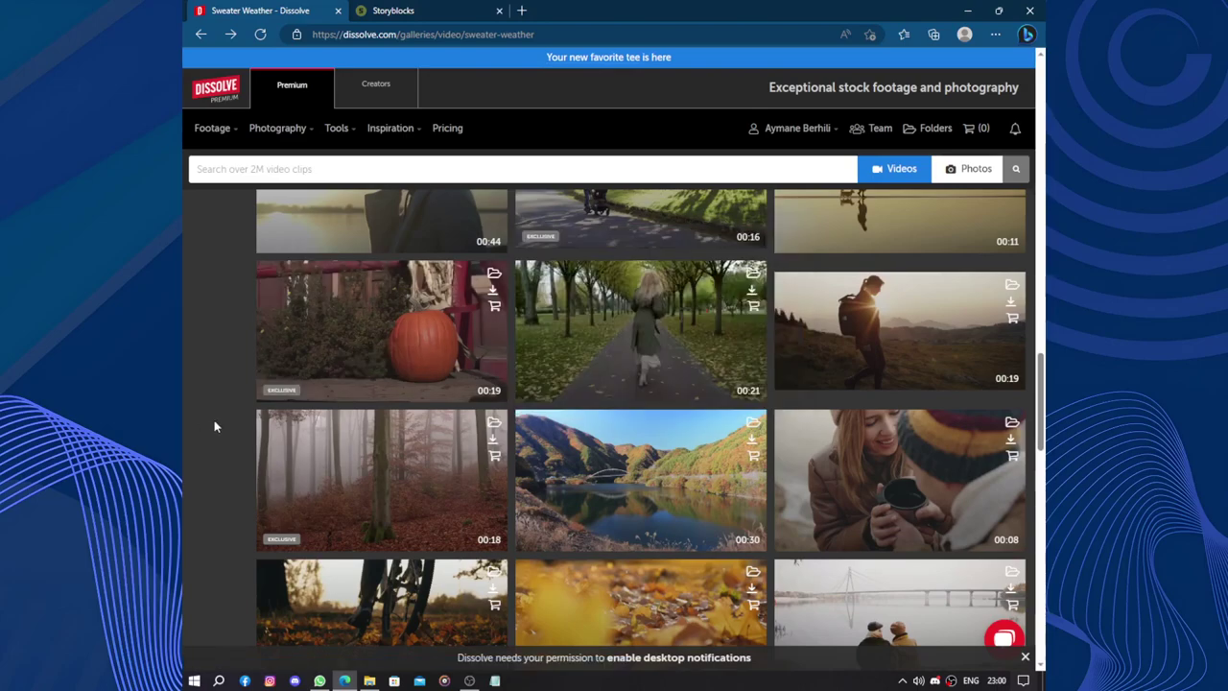
scroll(540, 446, down, 5)
scroll(544, 436, up, 3)
mouse_move(561, 382)
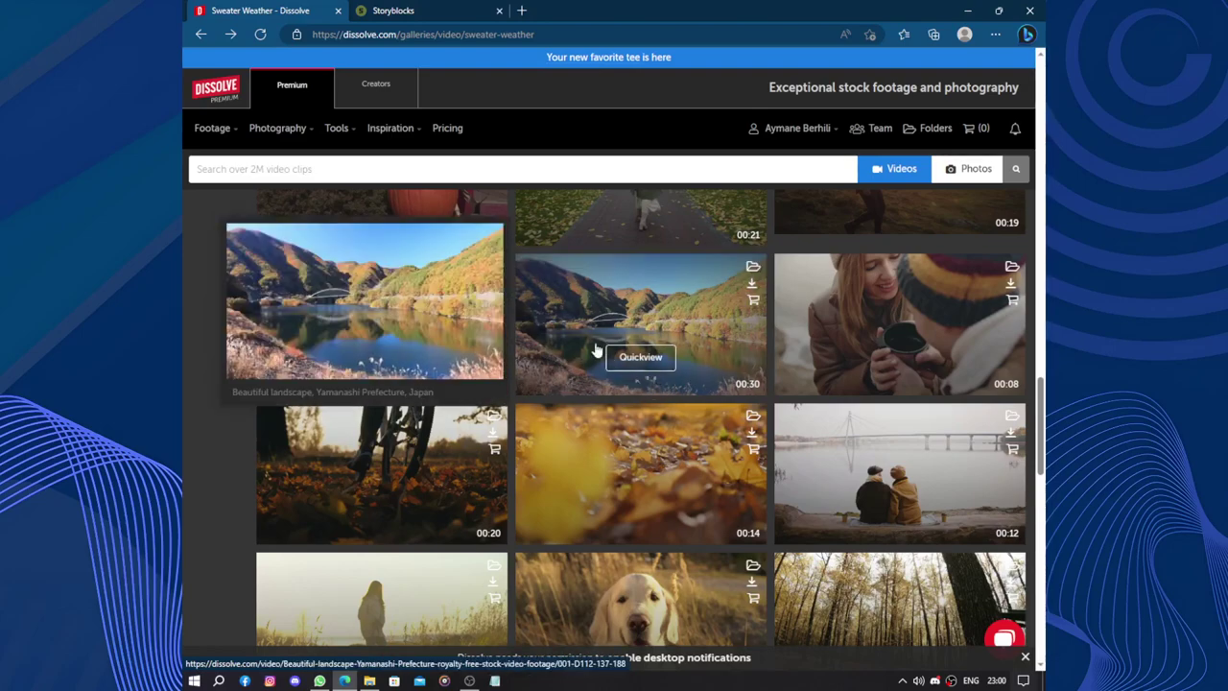
scroll(573, 358, down, 3)
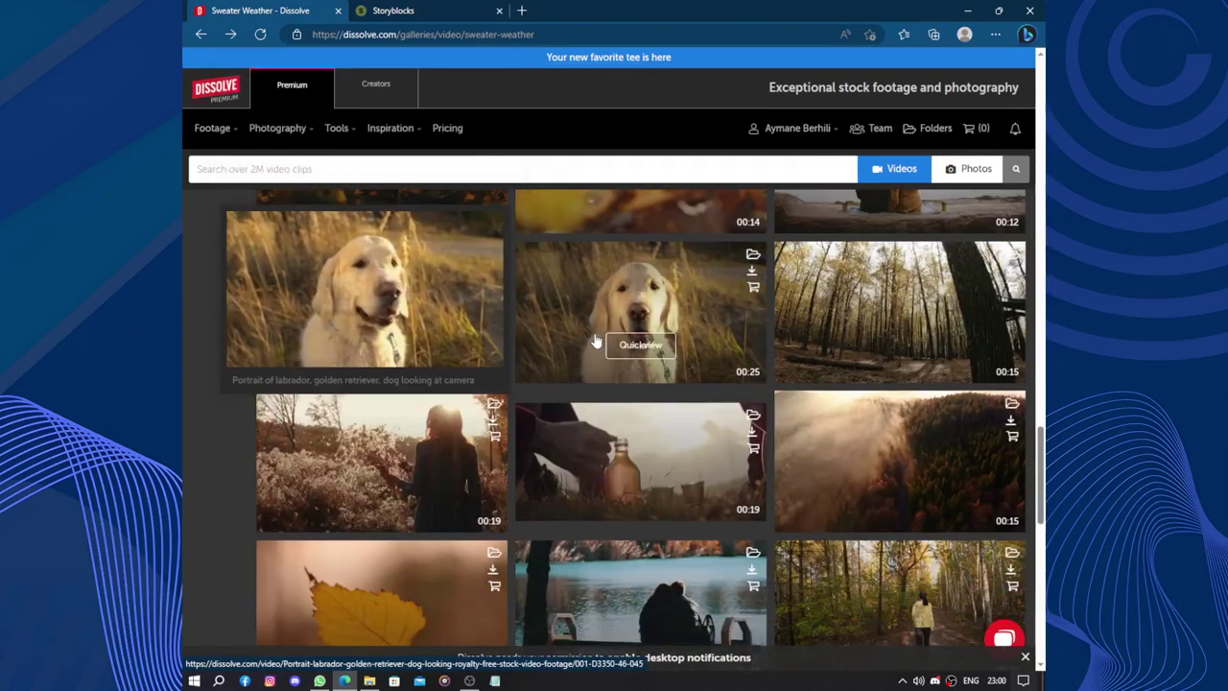
scroll(597, 336, down, 3)
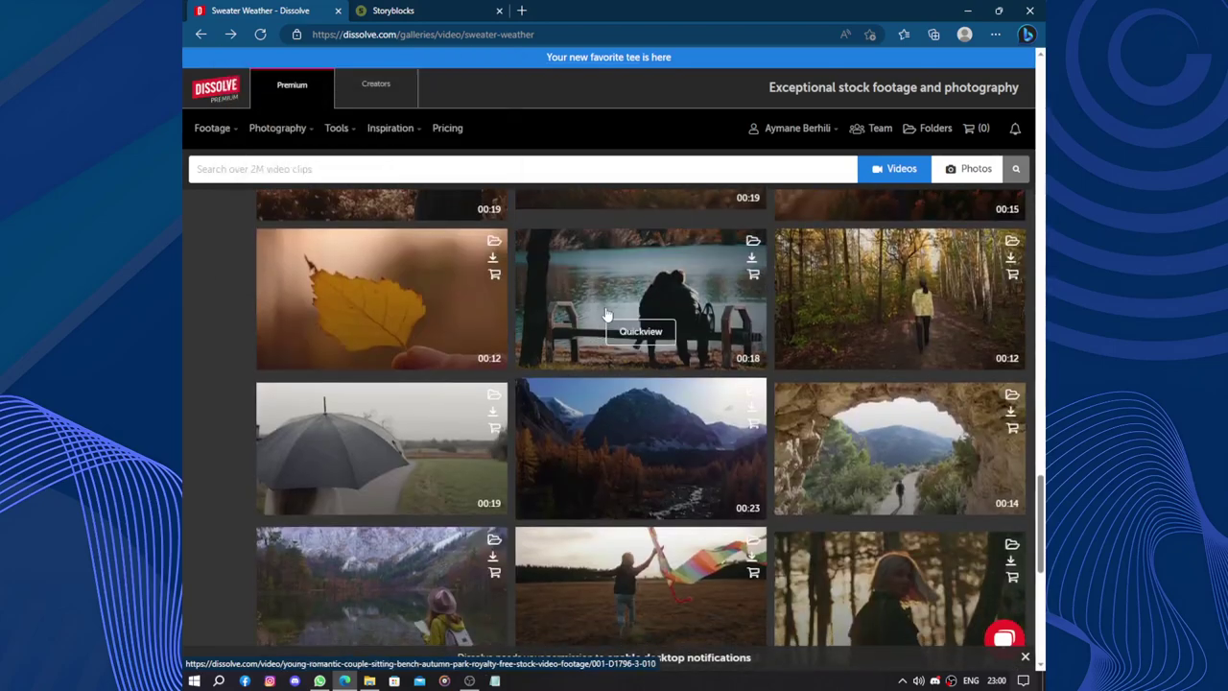
mouse_move(607, 315)
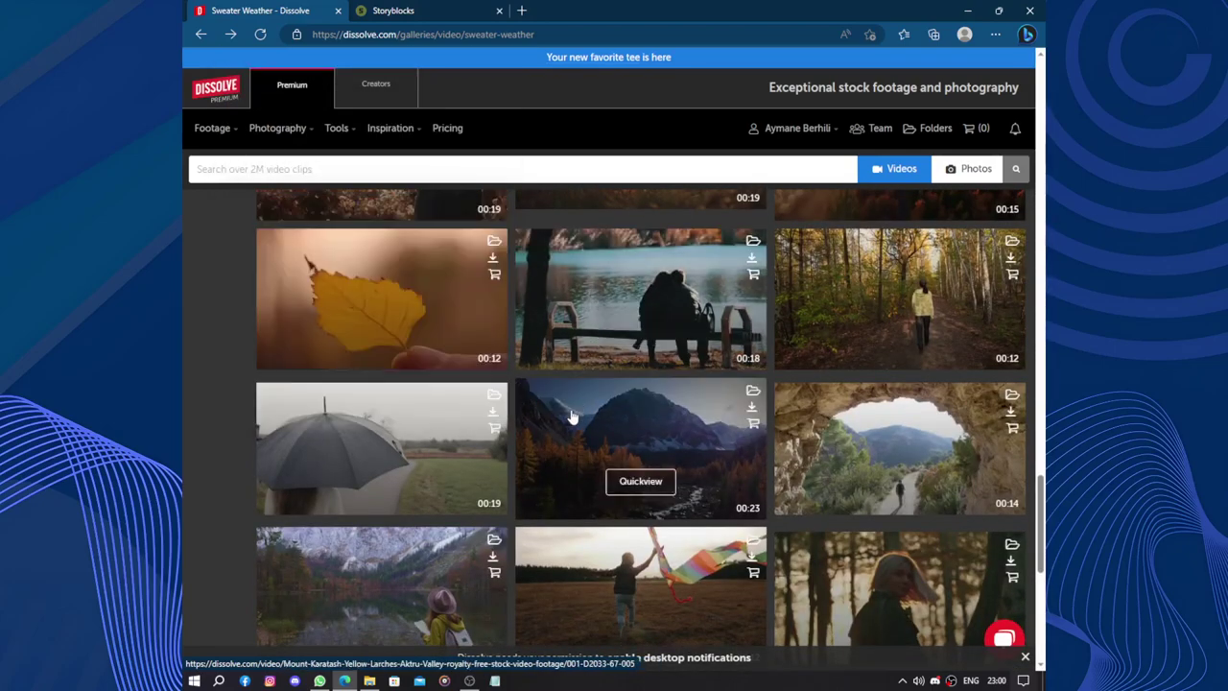
mouse_move(571, 417)
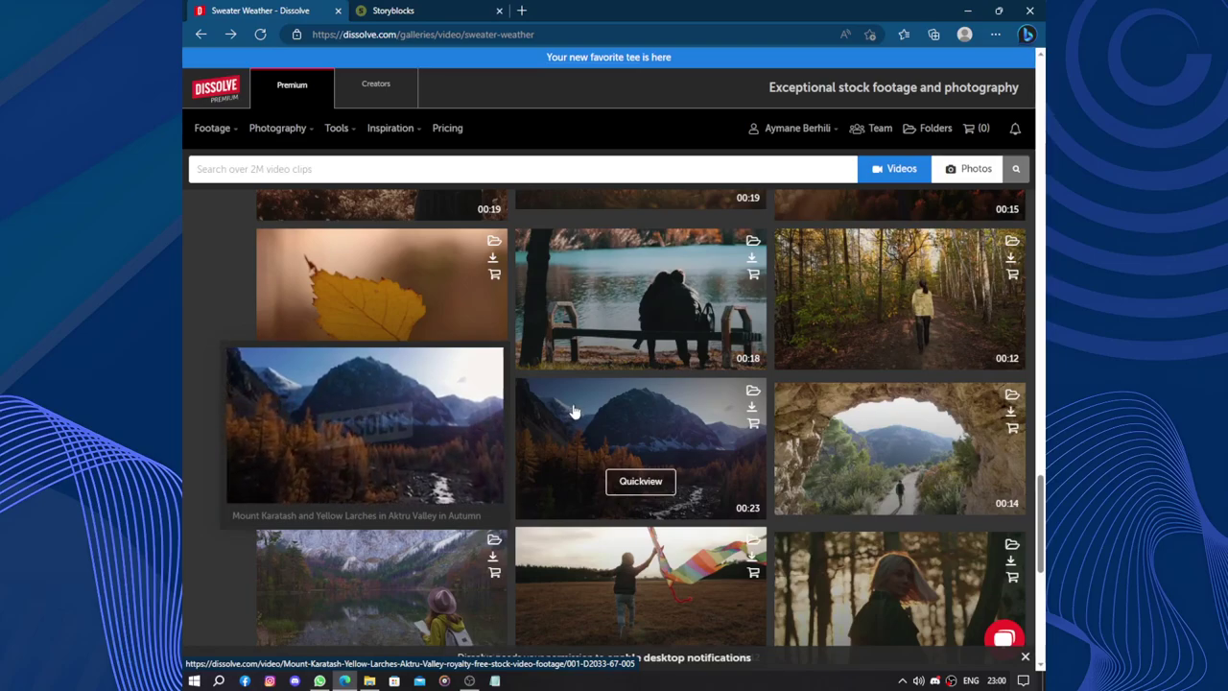
scroll(576, 410, up, 10)
scroll(584, 407, up, 5)
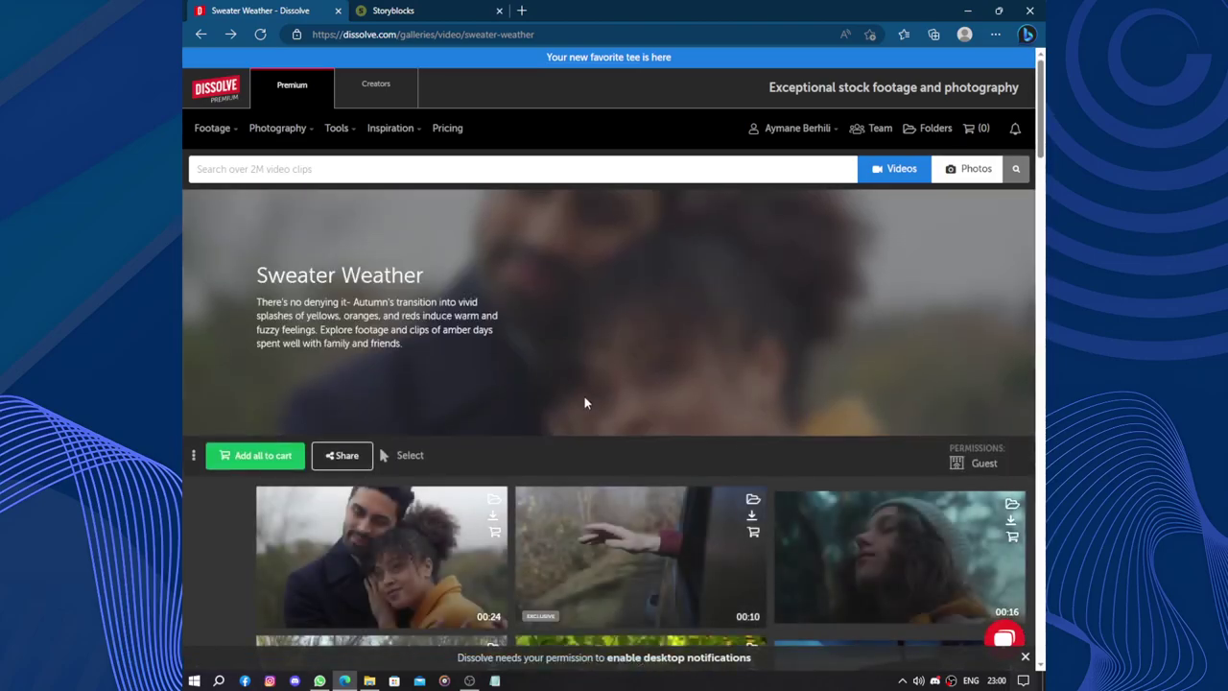